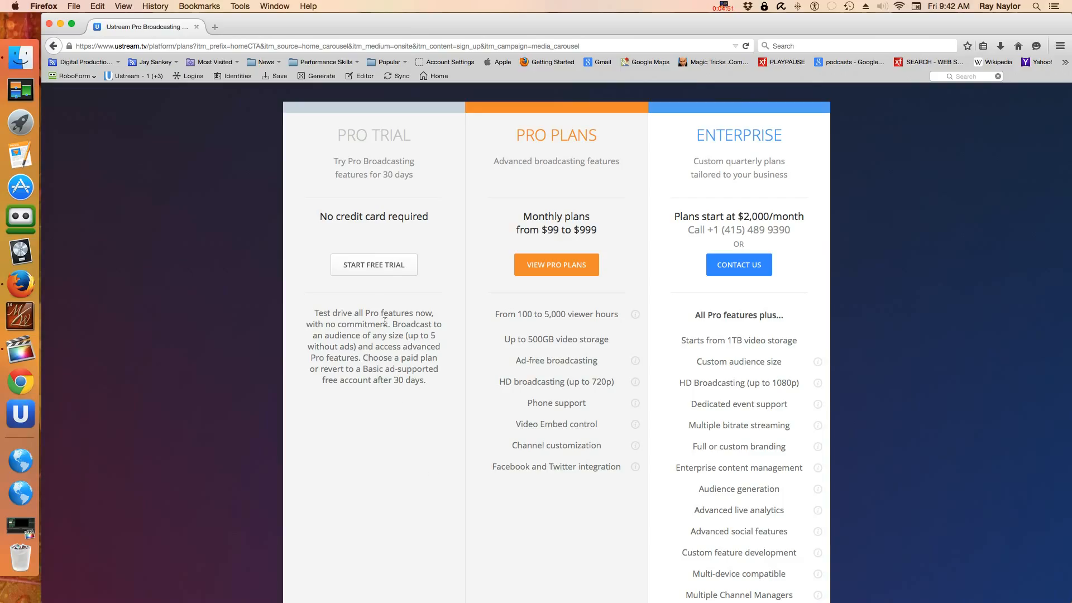
click(378, 269)
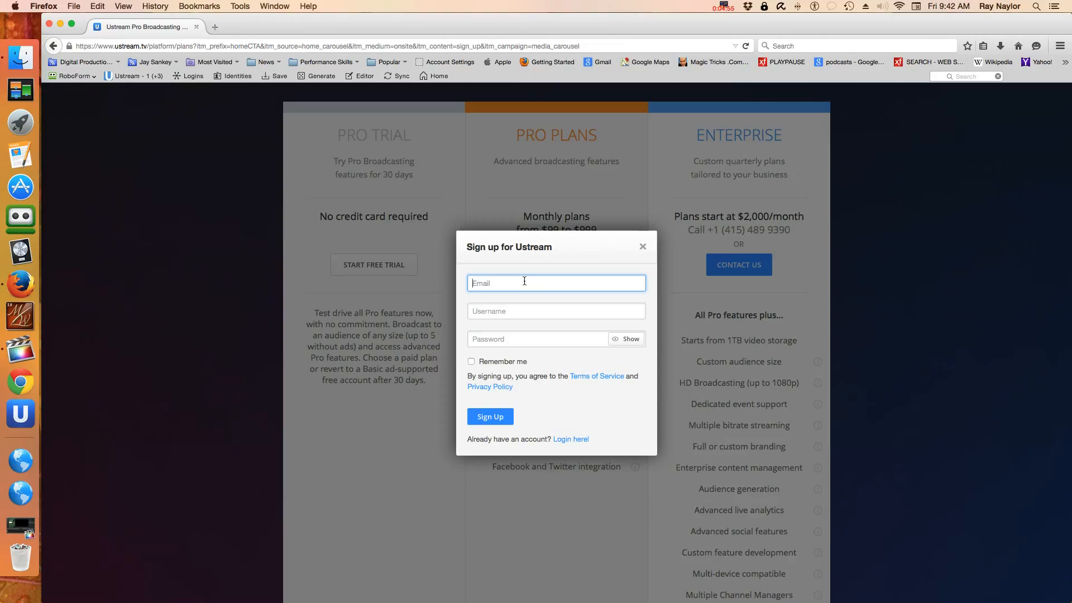
click(641, 250)
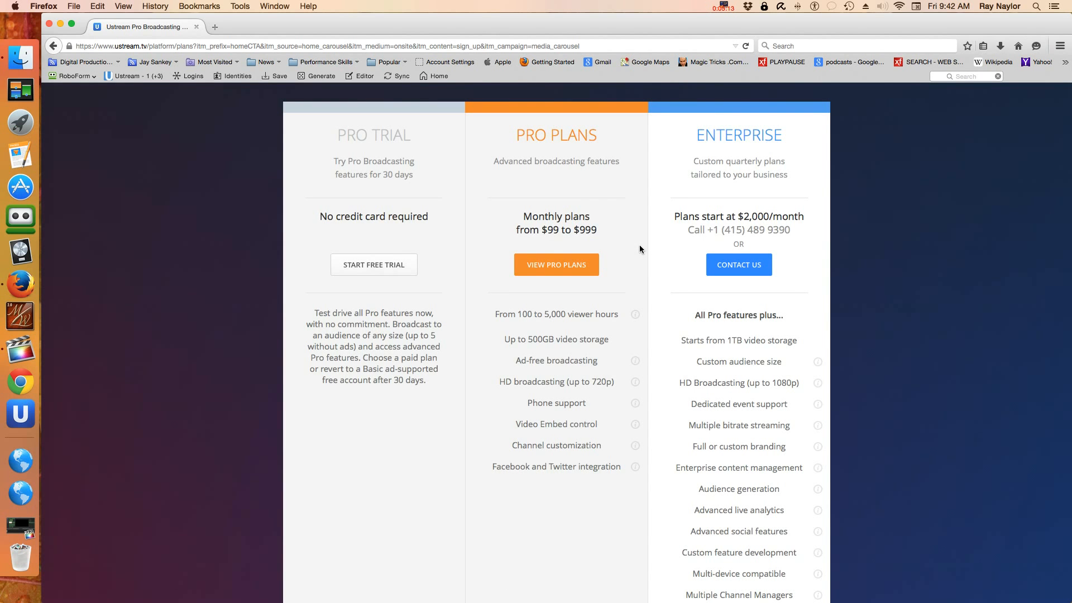
scroll(640, 245, up, 3)
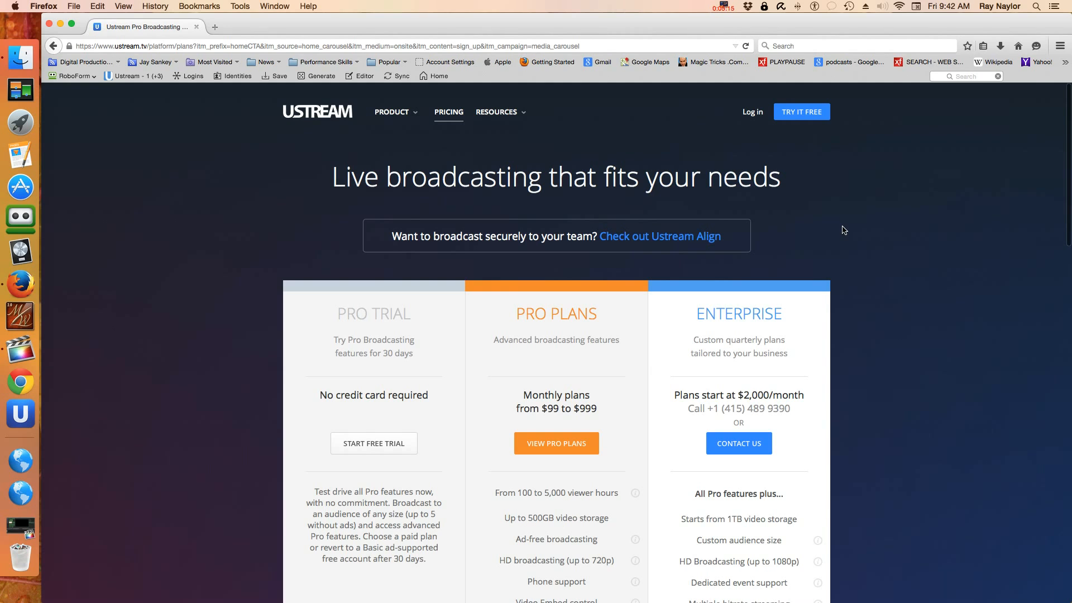
Step: Log in with the saved account and open the account menu showing the Pro Trial plan
click(749, 115)
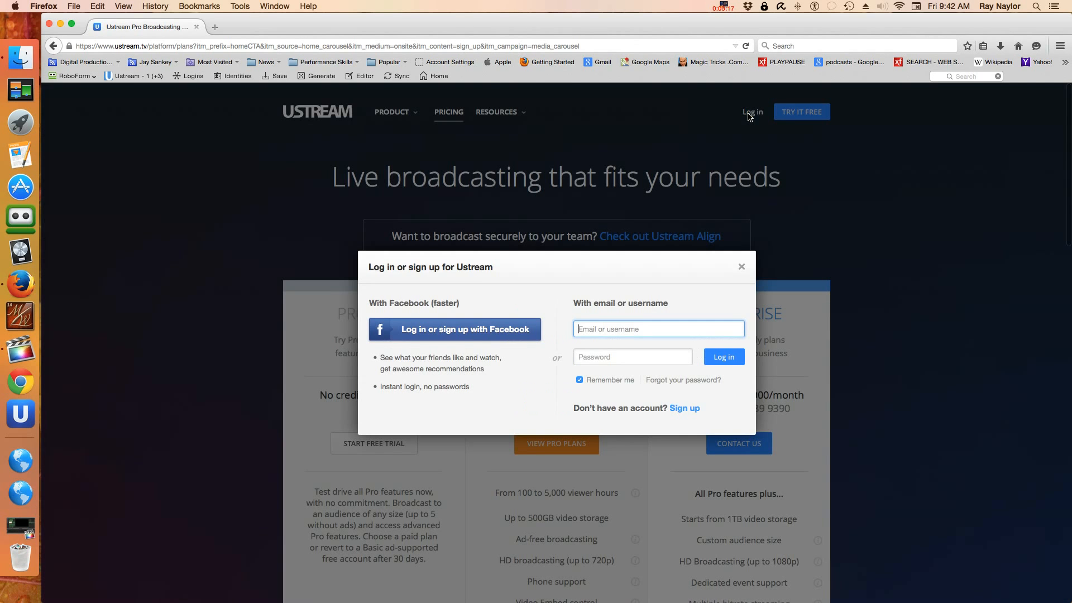
text(r)
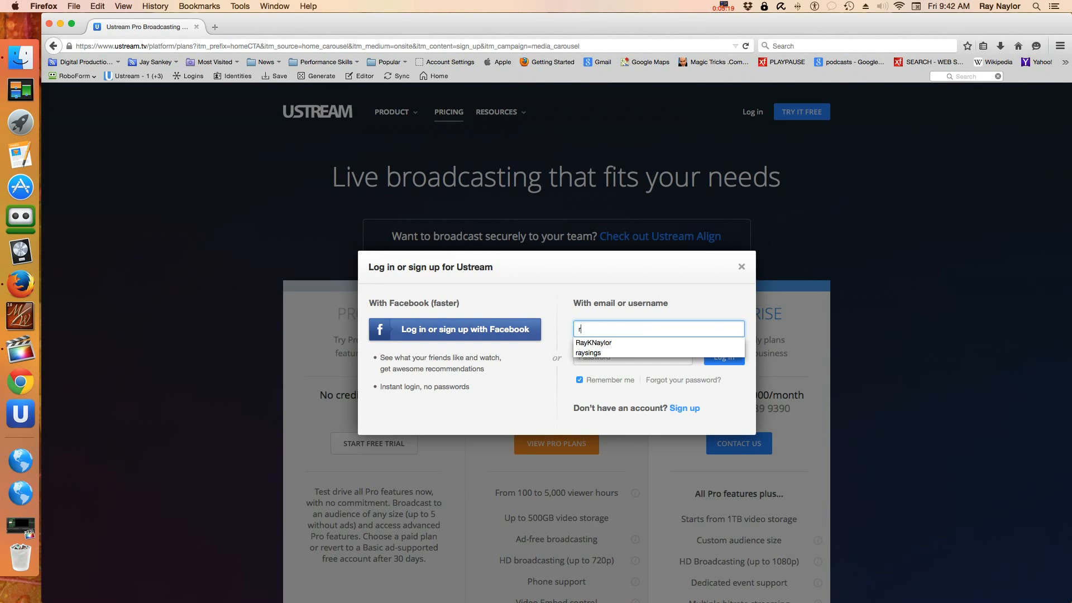
click(589, 353)
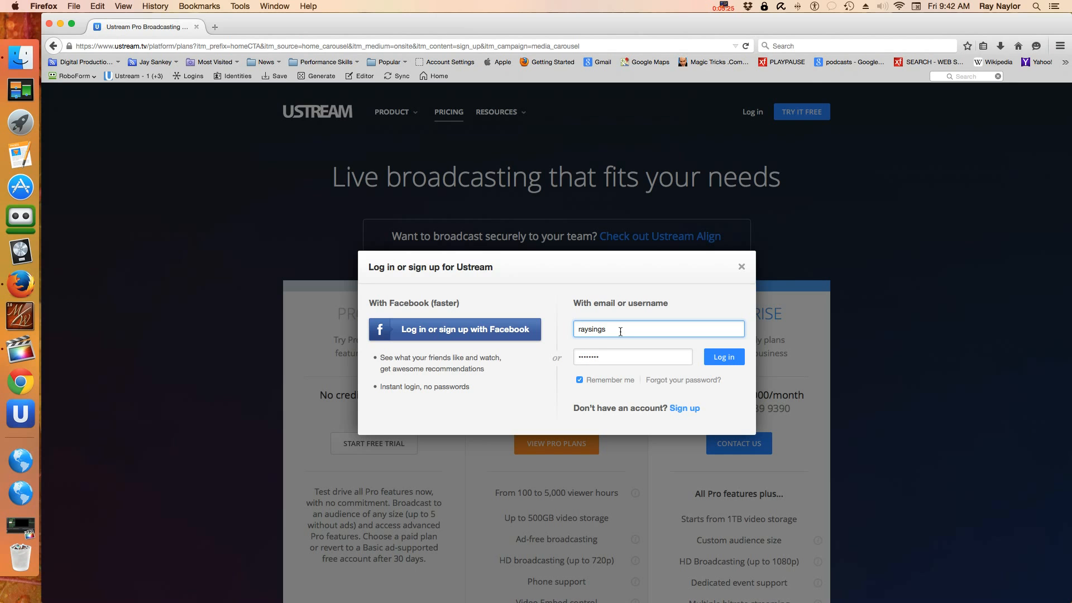
click(723, 358)
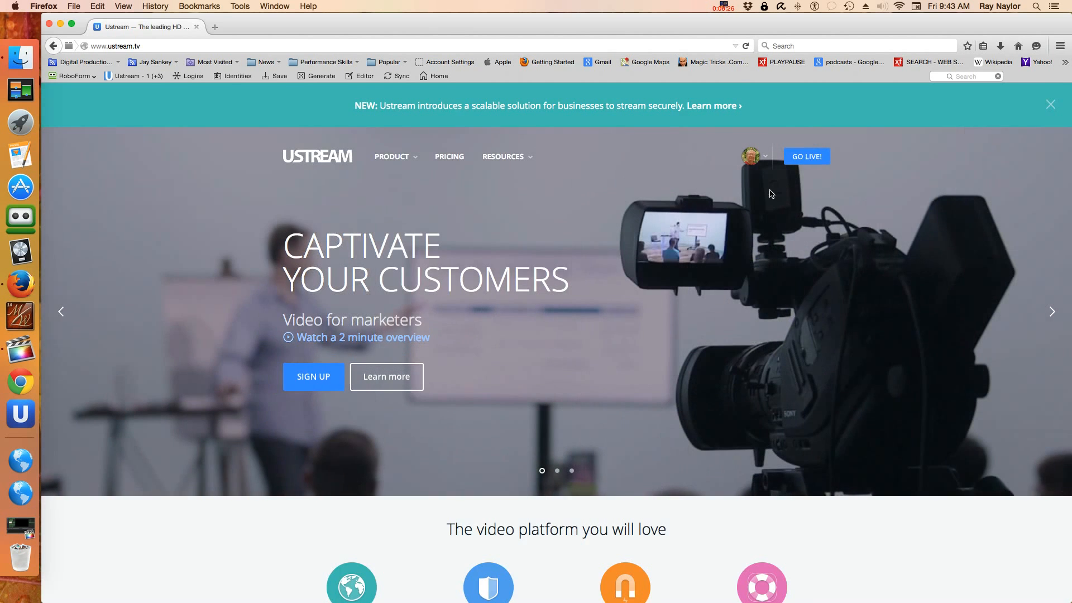
click(766, 158)
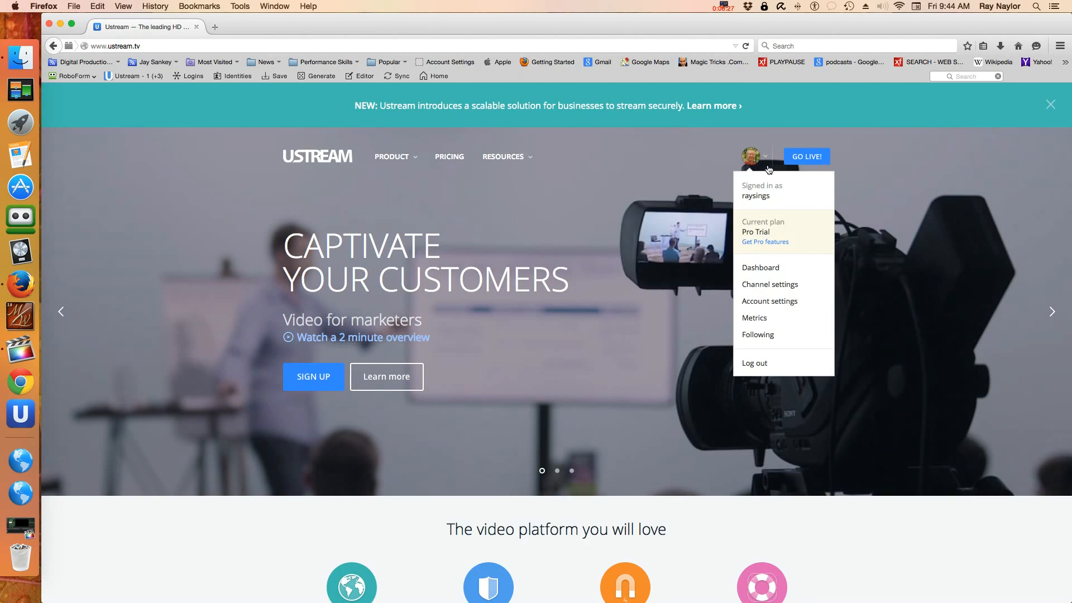
Step: Go to the Dashboard from the account menu and open Channels to list both channels
click(767, 270)
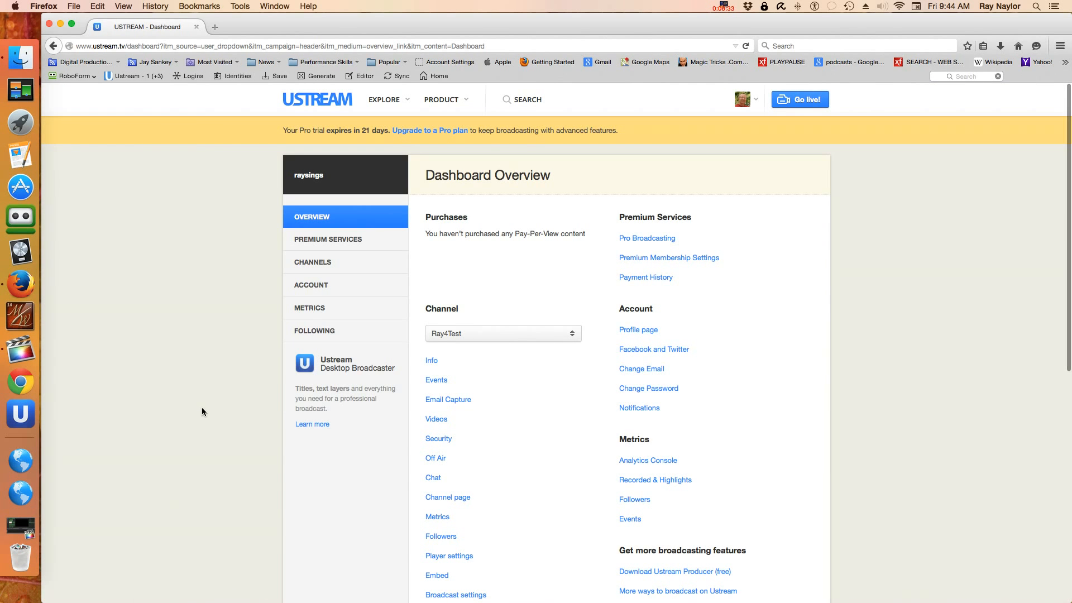
scroll(206, 432, down, 5)
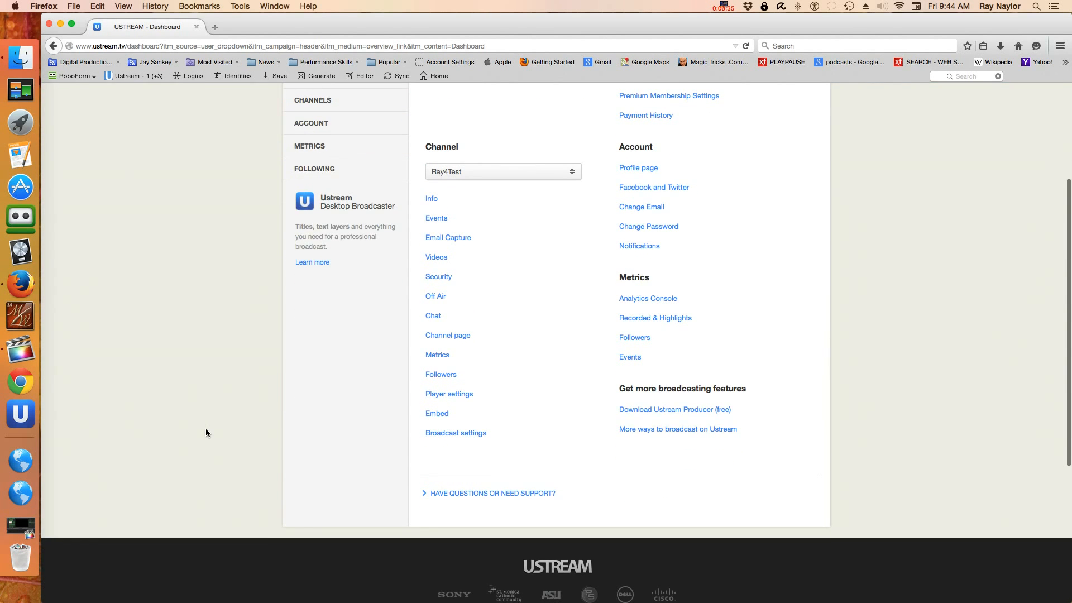
scroll(286, 423, up, 5)
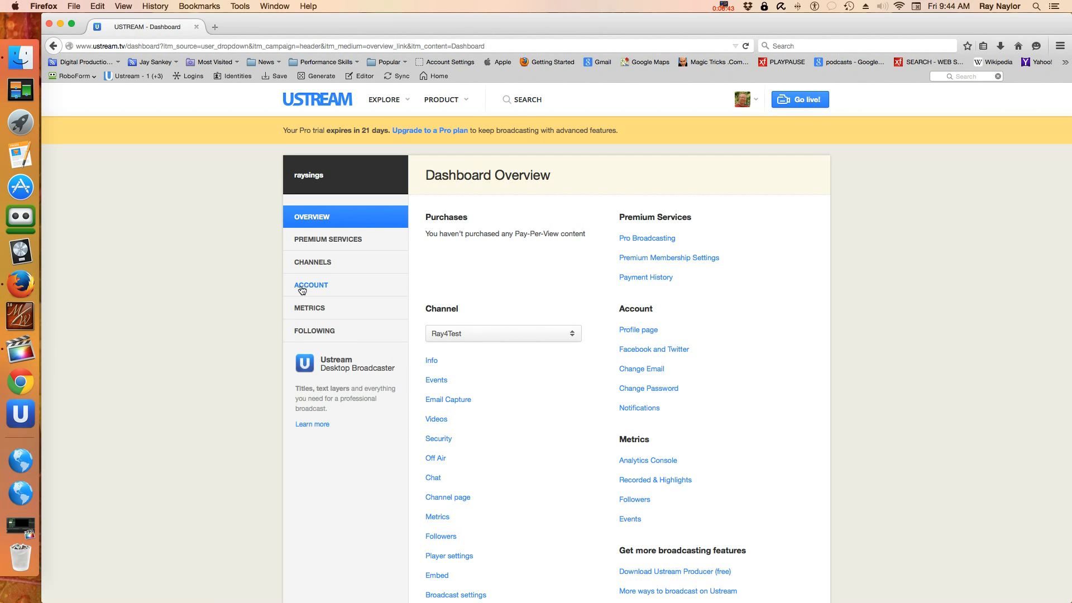
click(310, 263)
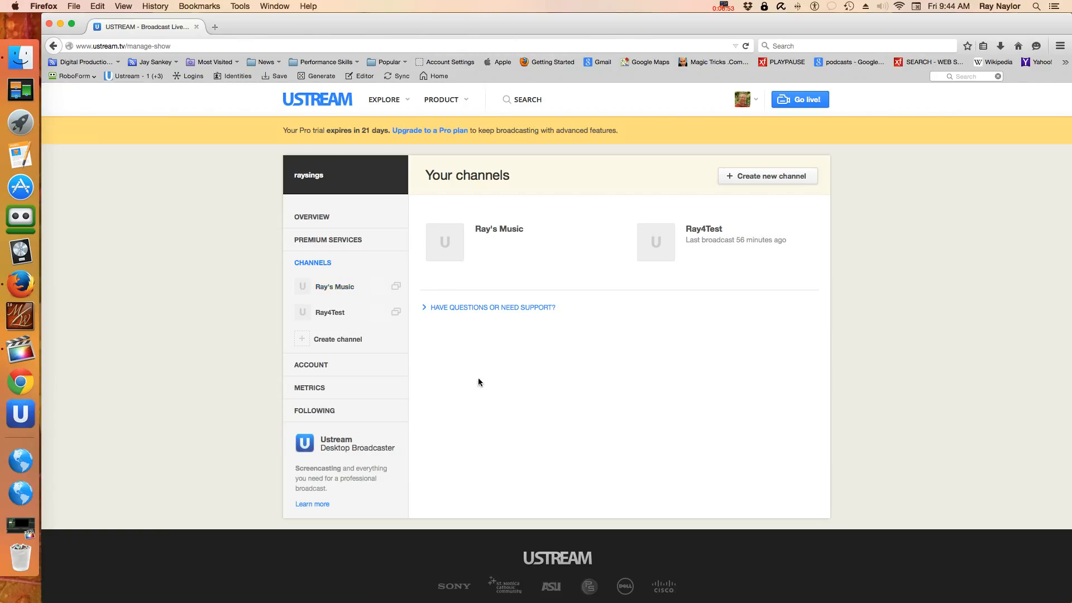
click(337, 340)
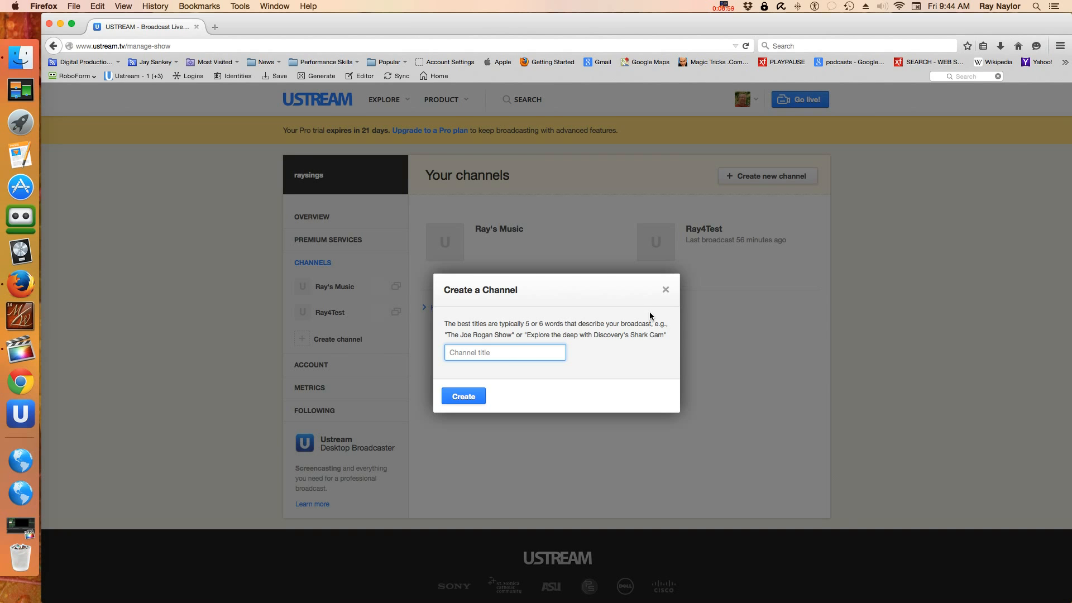
click(665, 289)
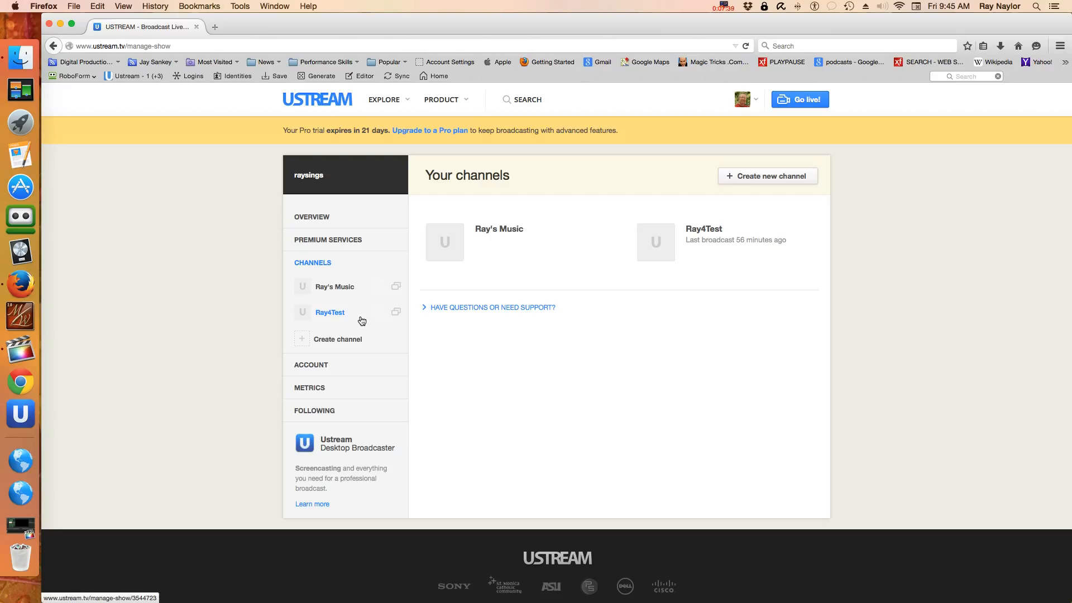
Step: Open the Ray4Test channel's Events section and begin a new scheduled event
click(338, 313)
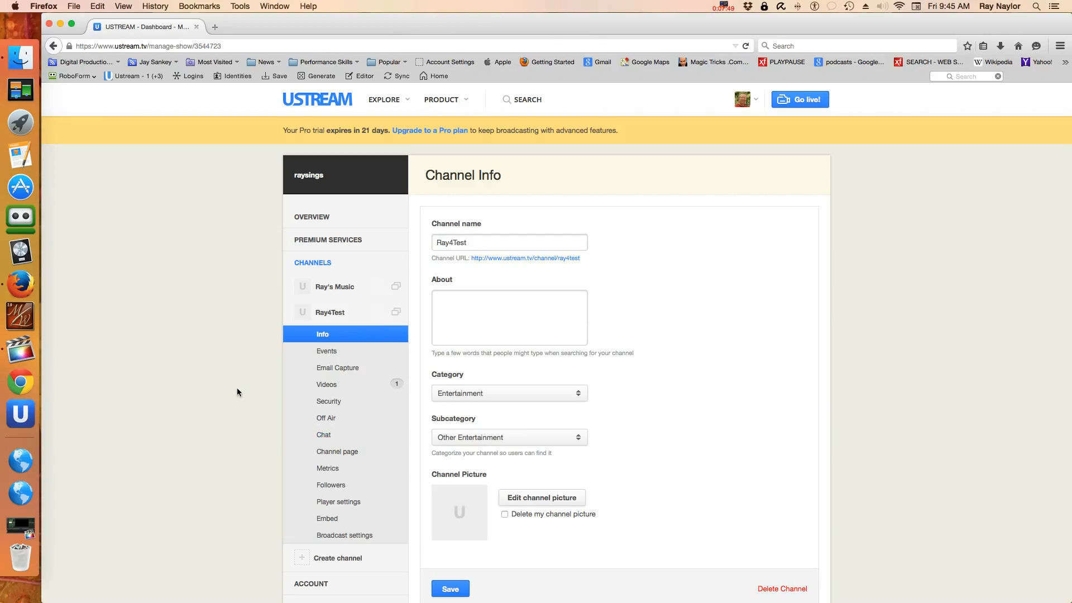
click(324, 353)
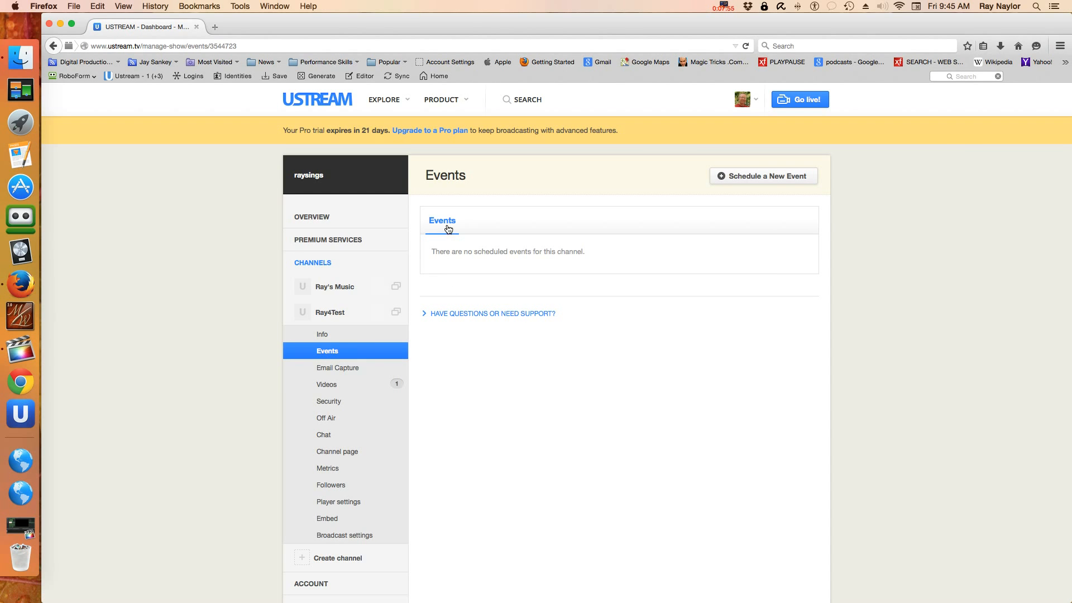
click(757, 182)
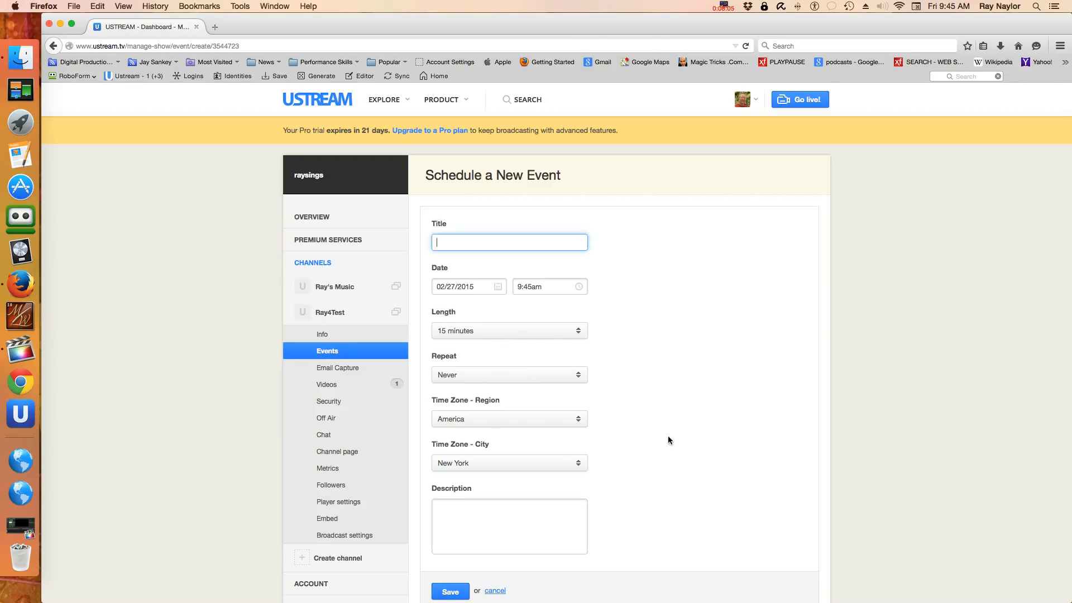
Step: Abandon the event form and open Ray4Test's Videos page, listing the private video 'des'
click(486, 516)
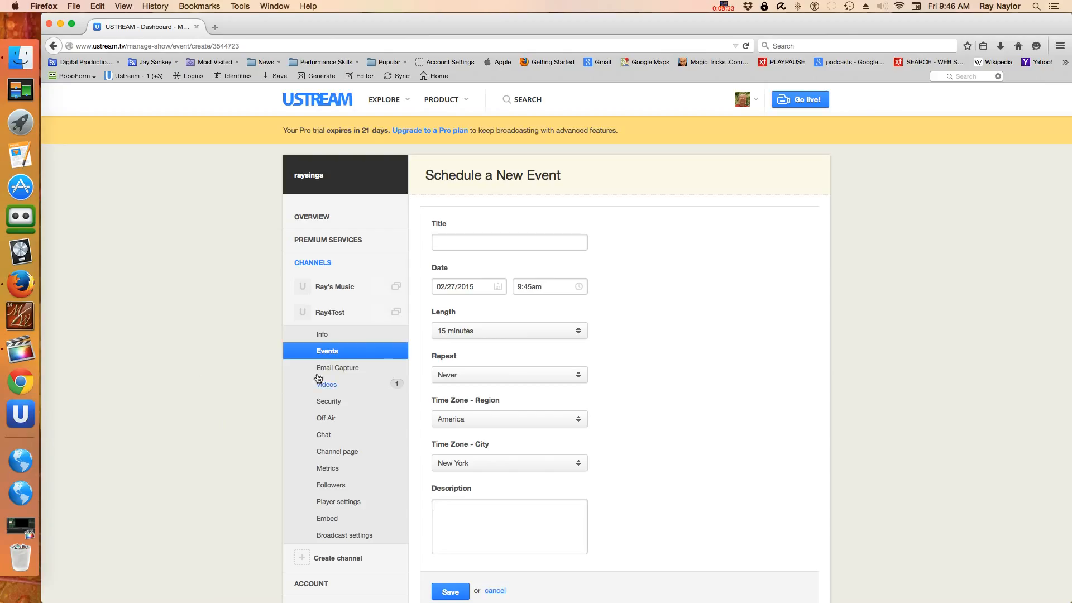
click(330, 386)
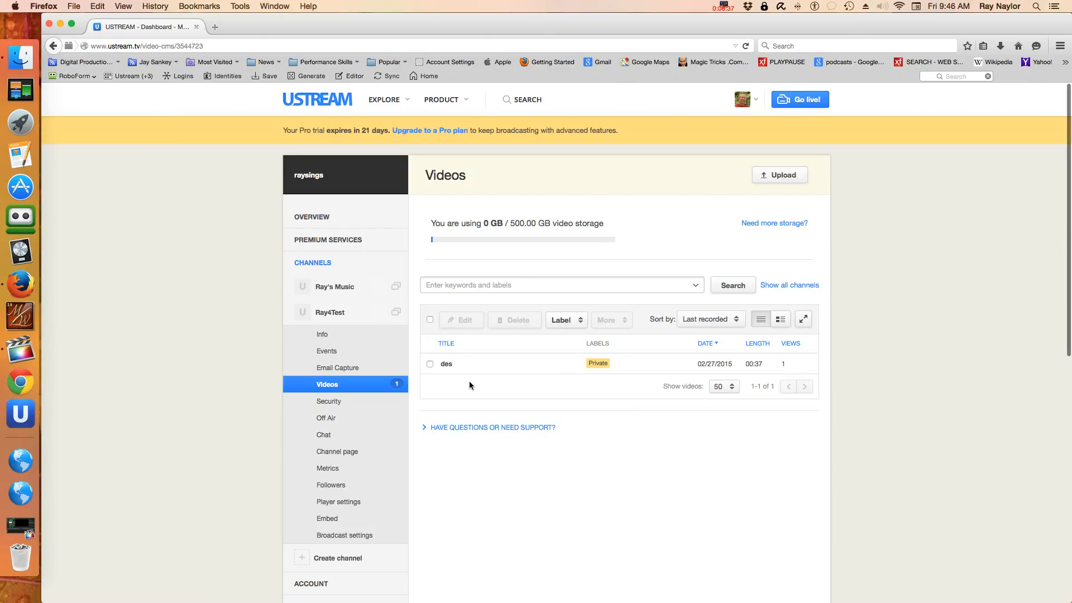
Step: Browse the action list for the video 'des' and choose Delete to get the confirmation
click(430, 364)
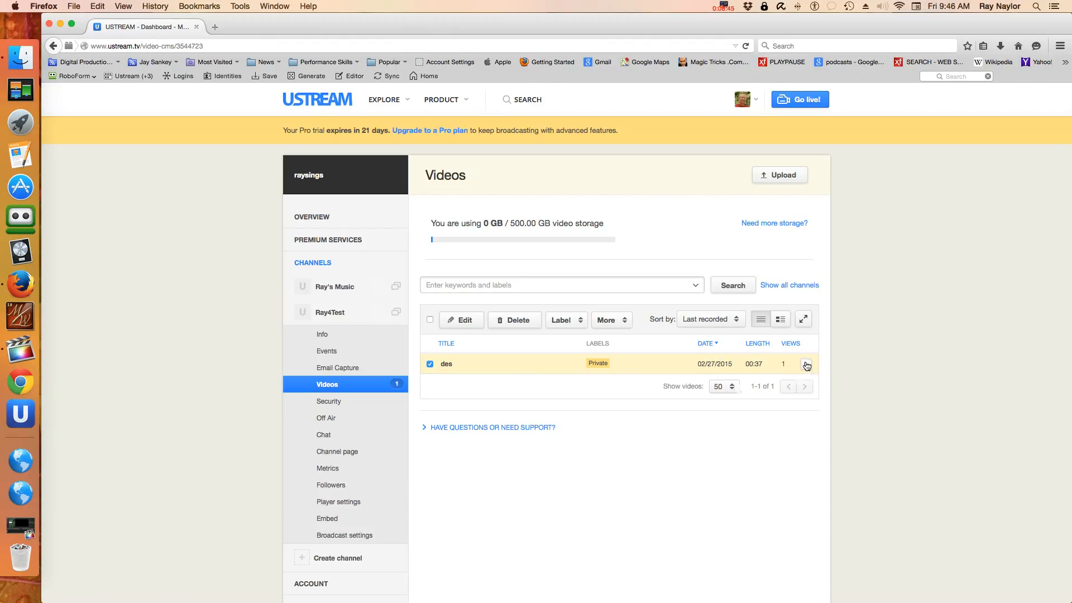
click(806, 365)
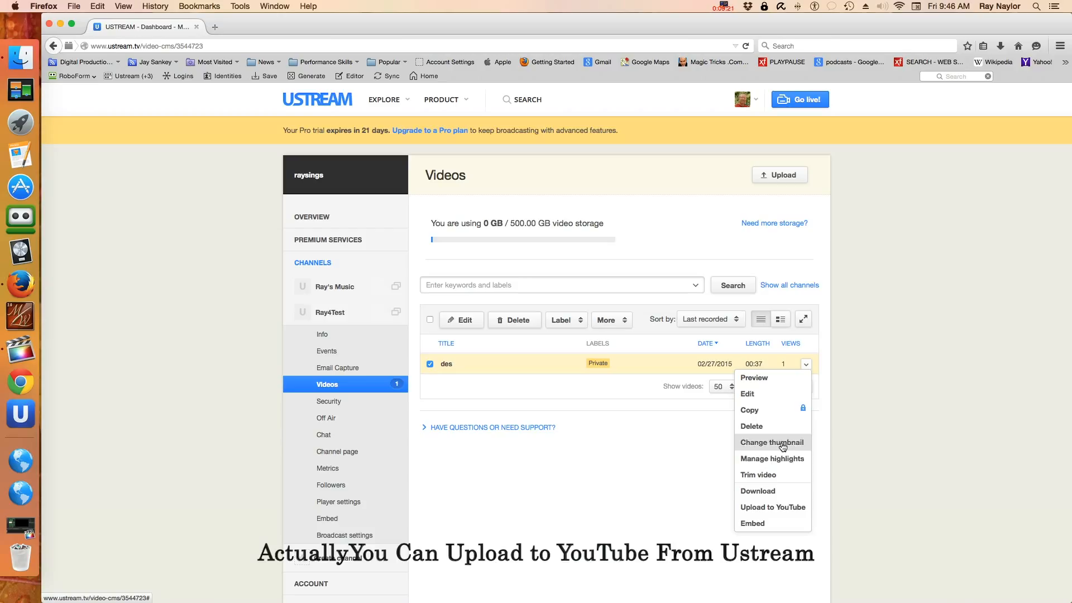
click(883, 460)
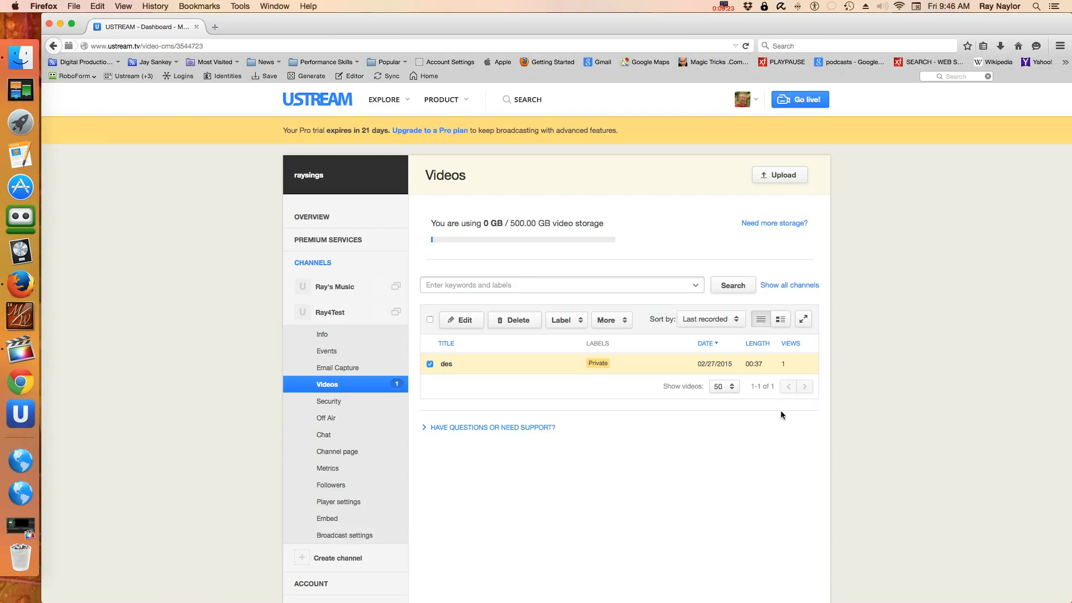
click(783, 360)
click(807, 366)
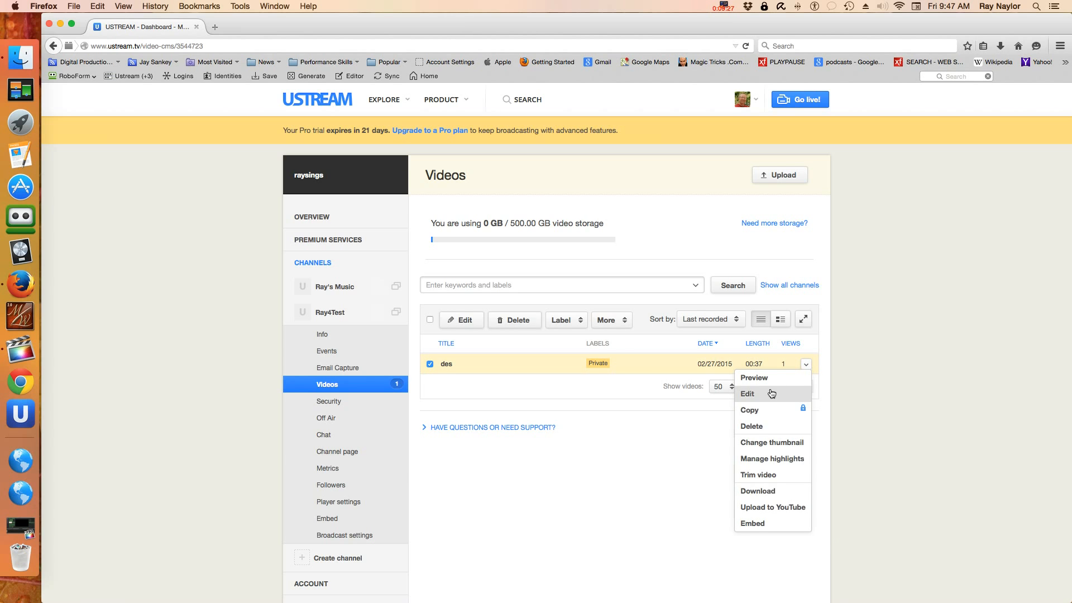
click(751, 426)
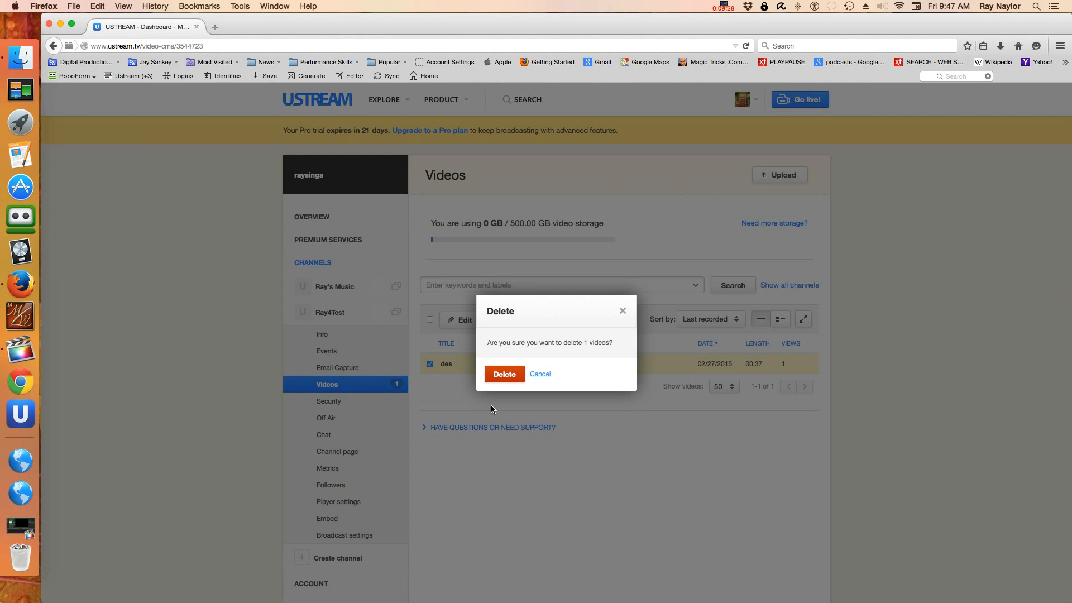
Step: Confirm deleting 'des', then pick the test channel in the Broadcaster
click(500, 374)
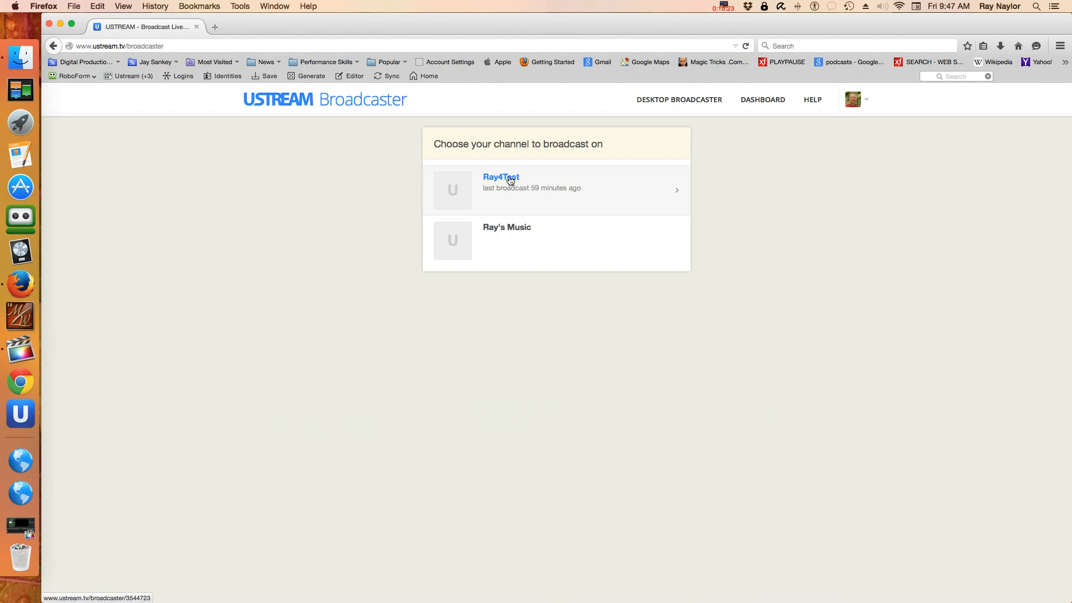
click(509, 179)
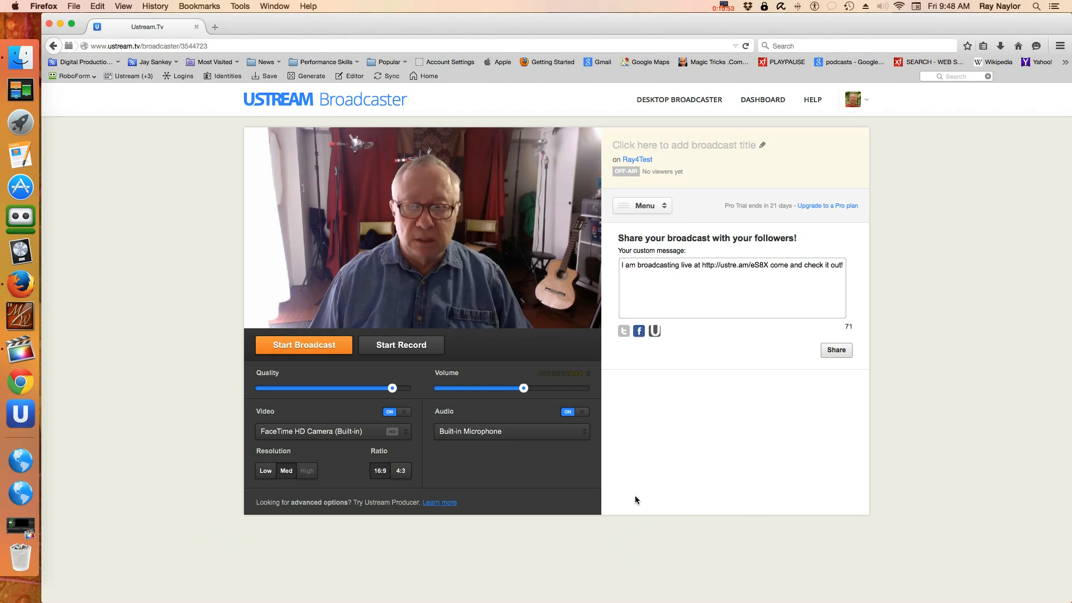
Step: Switch the Broadcaster's audio source to AudioBox USB, keeping the FaceTime HD Camera off air
click(494, 433)
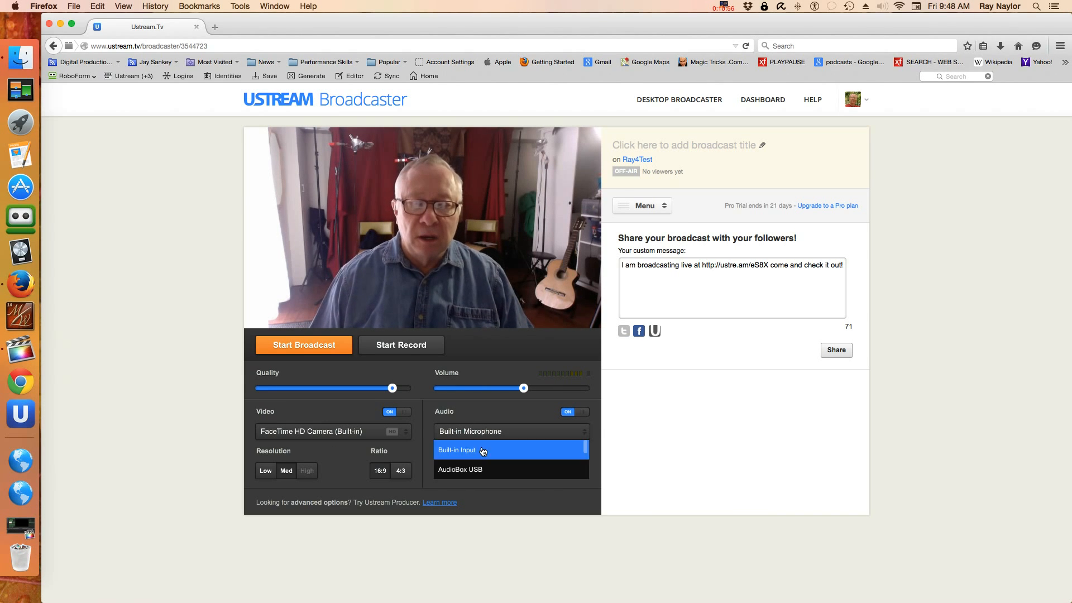
click(453, 472)
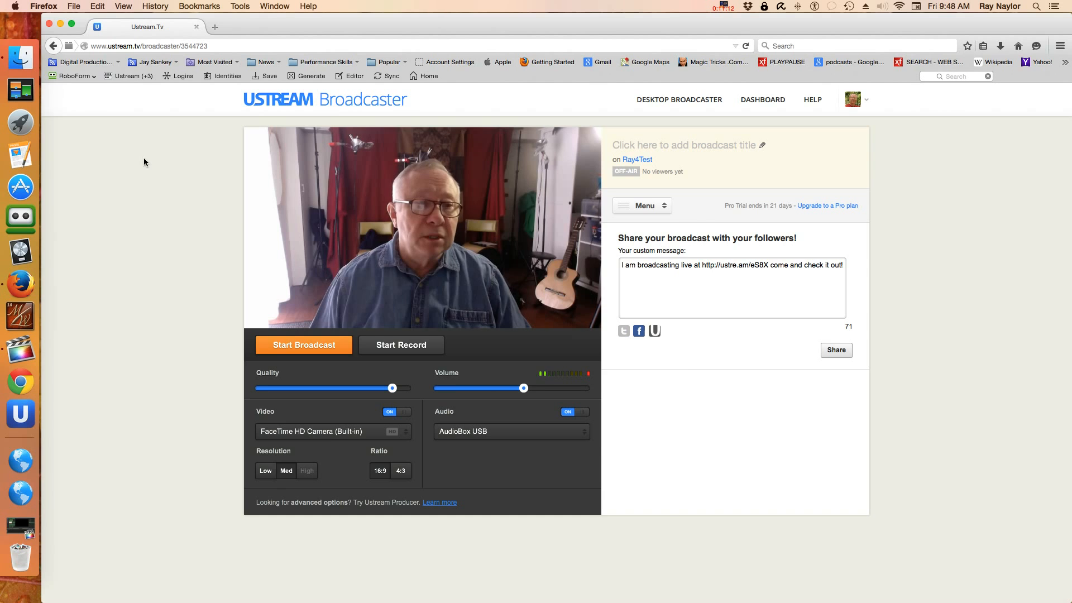
click(17, 7)
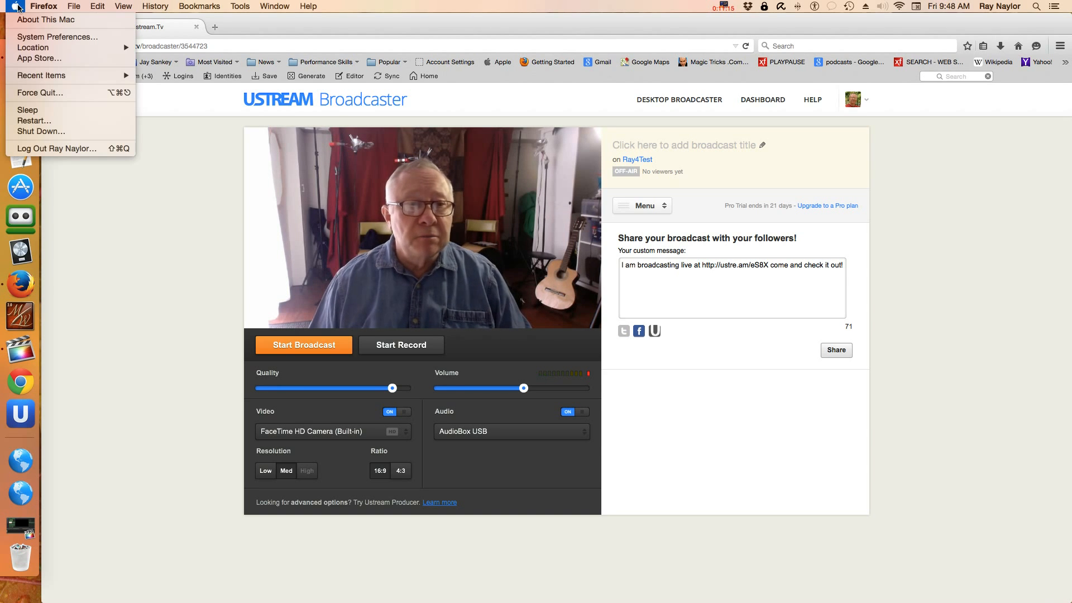
Step: Make AudioBox USB the sound input in System Preferences' Sound pane
click(33, 38)
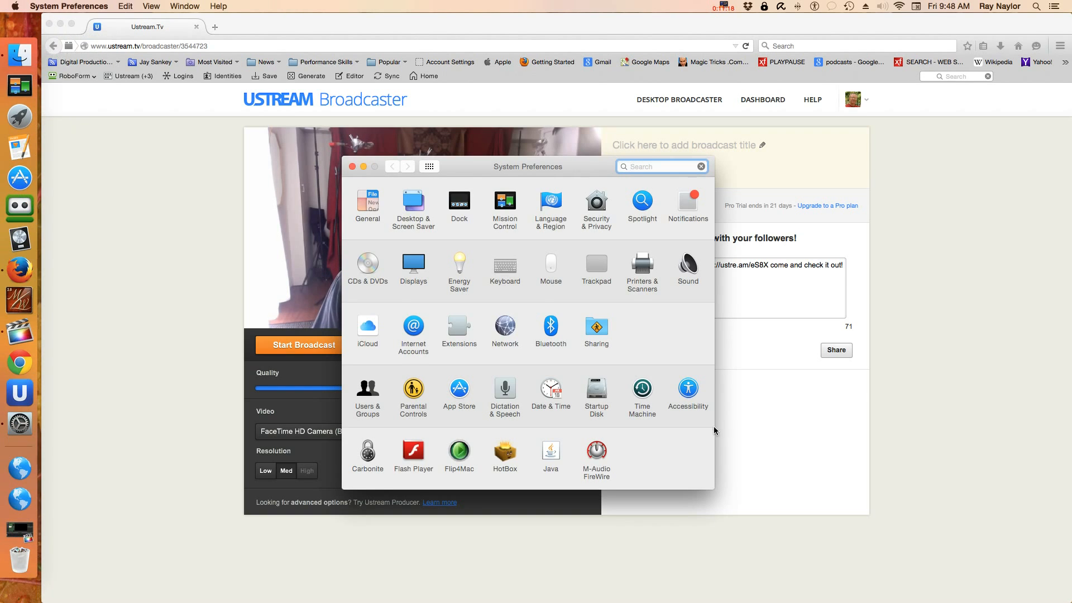
click(690, 267)
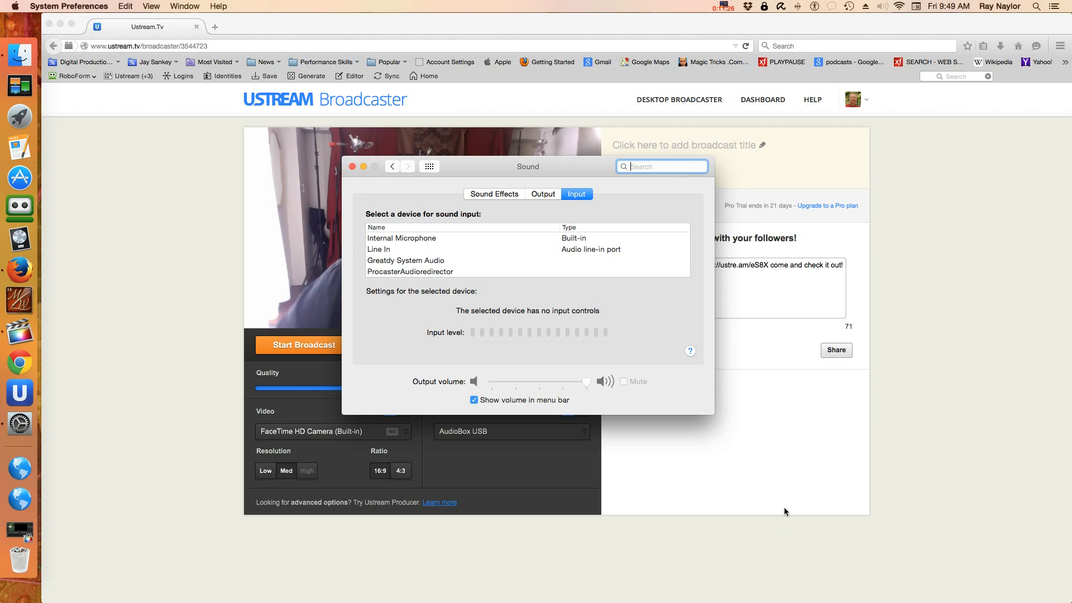
scroll(470, 235, down, 3)
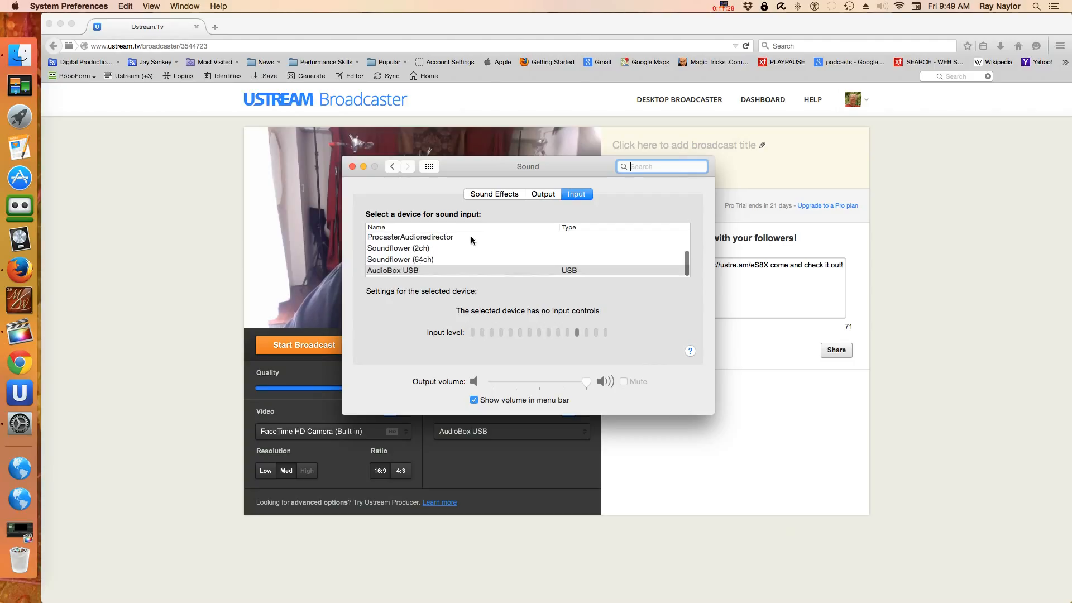
click(411, 271)
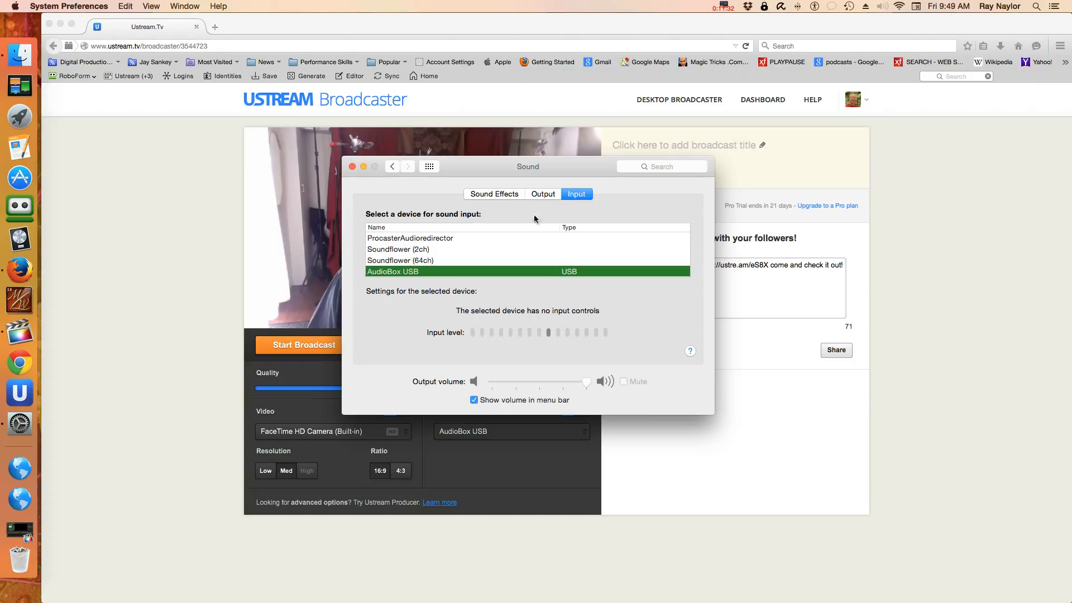
Step: Make AudioBox USB the sound output as well, then quit System Preferences
click(543, 195)
scroll(491, 258, down, 2)
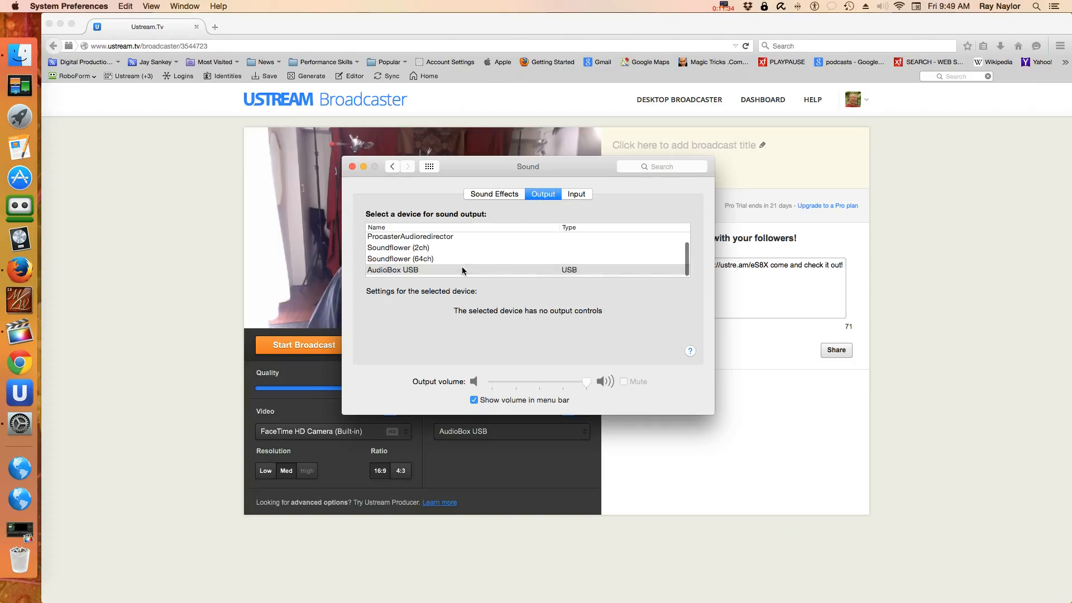
click(415, 272)
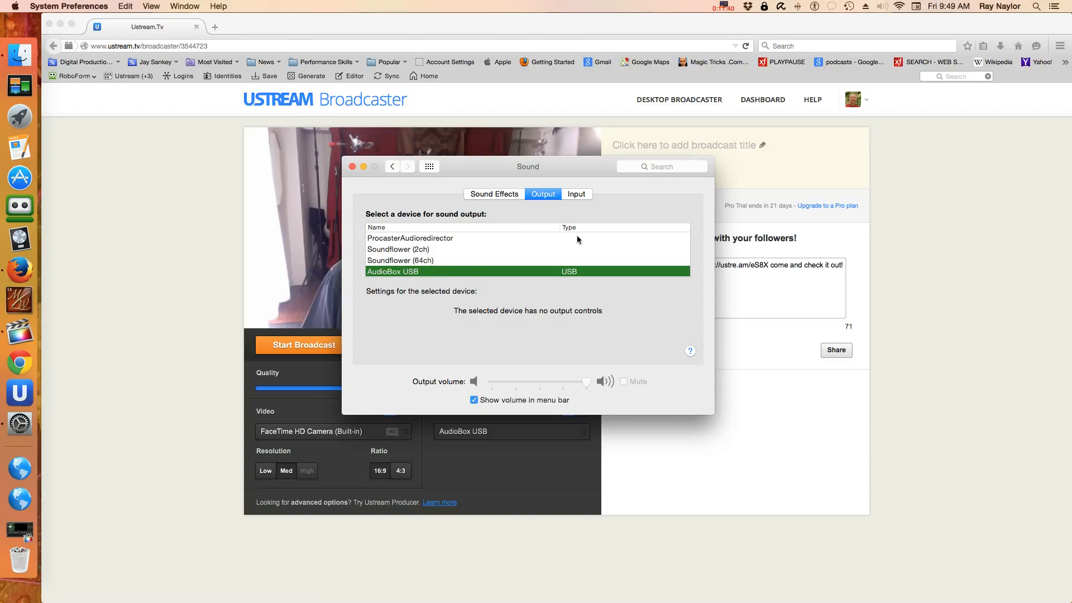
click(578, 194)
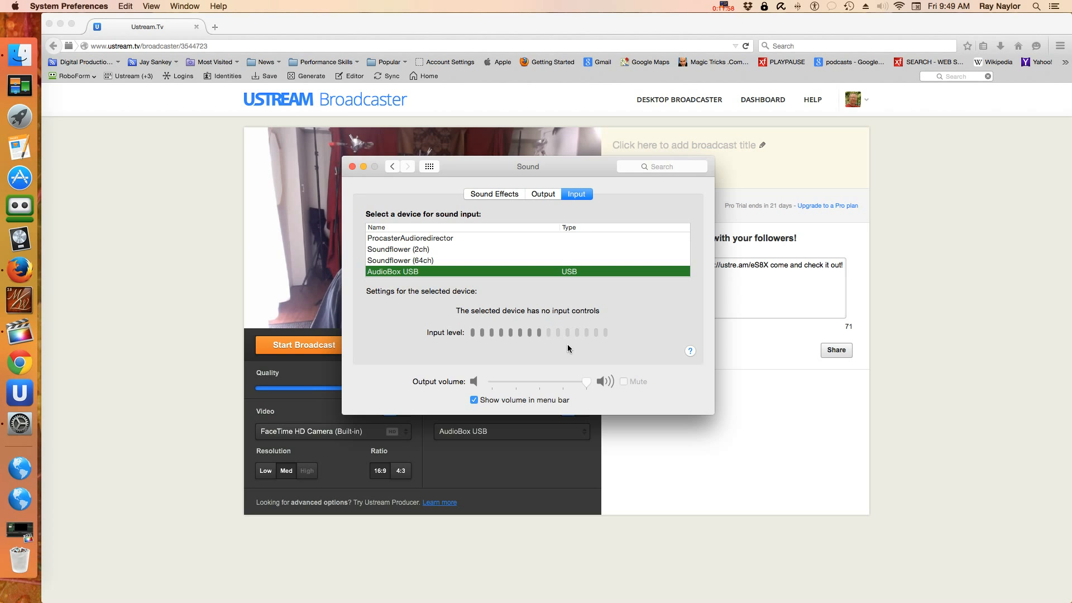
mouse_move(546, 385)
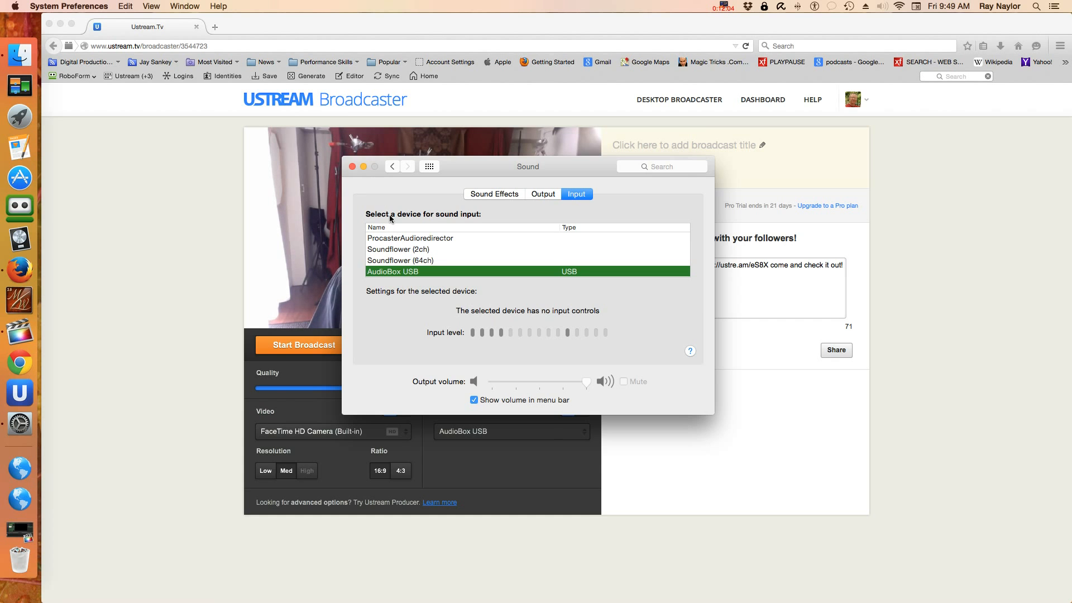
key(super+q)
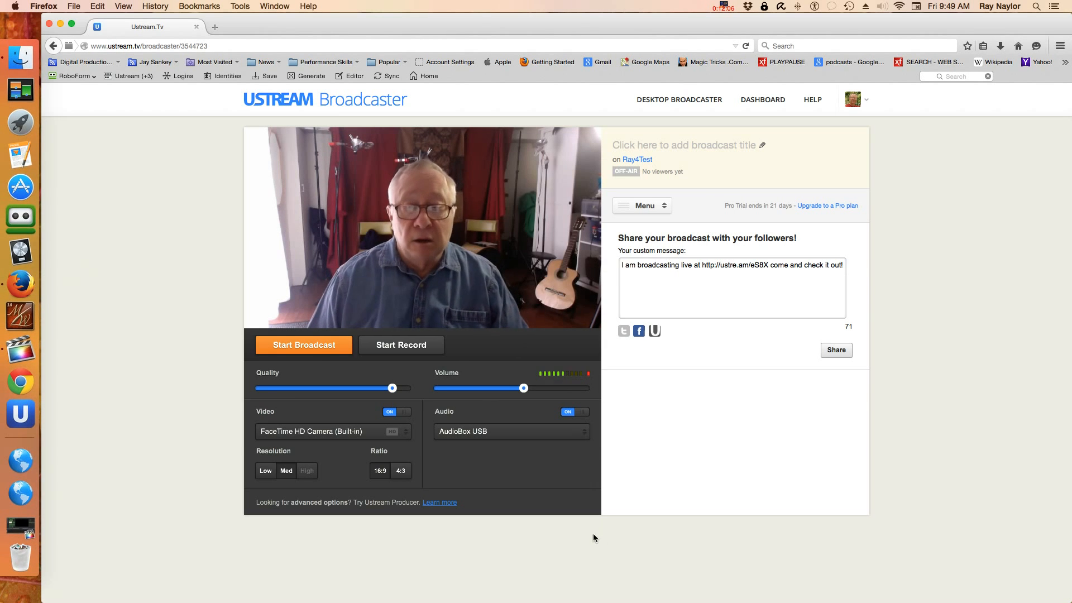
Step: Nudge the Broadcaster's Volume slider a little to the left to reduce audio level
click(526, 393)
drag(525, 394, 521, 395)
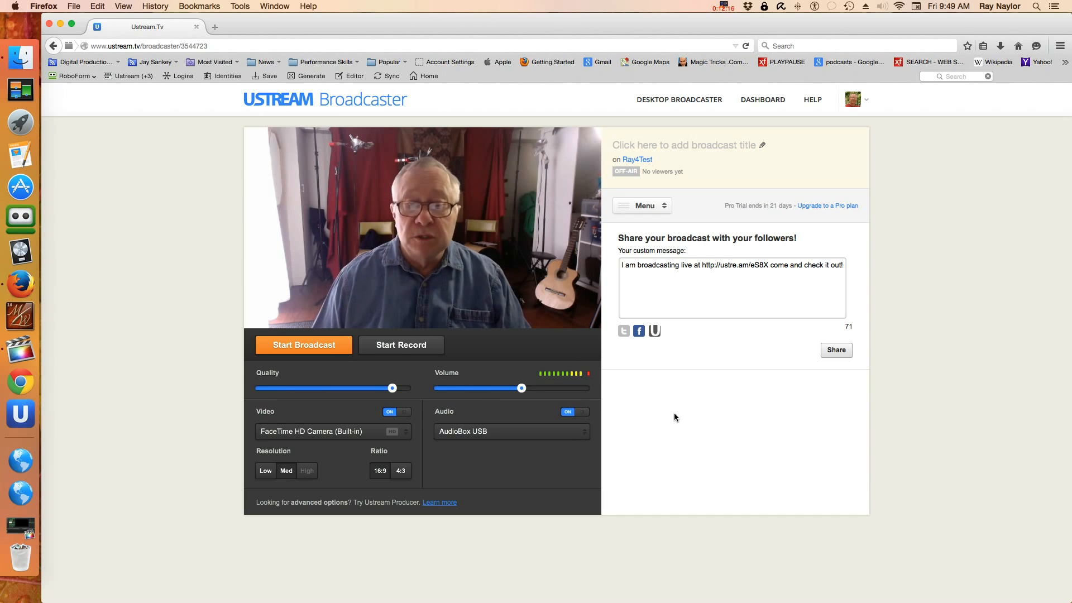
drag(522, 389, 517, 391)
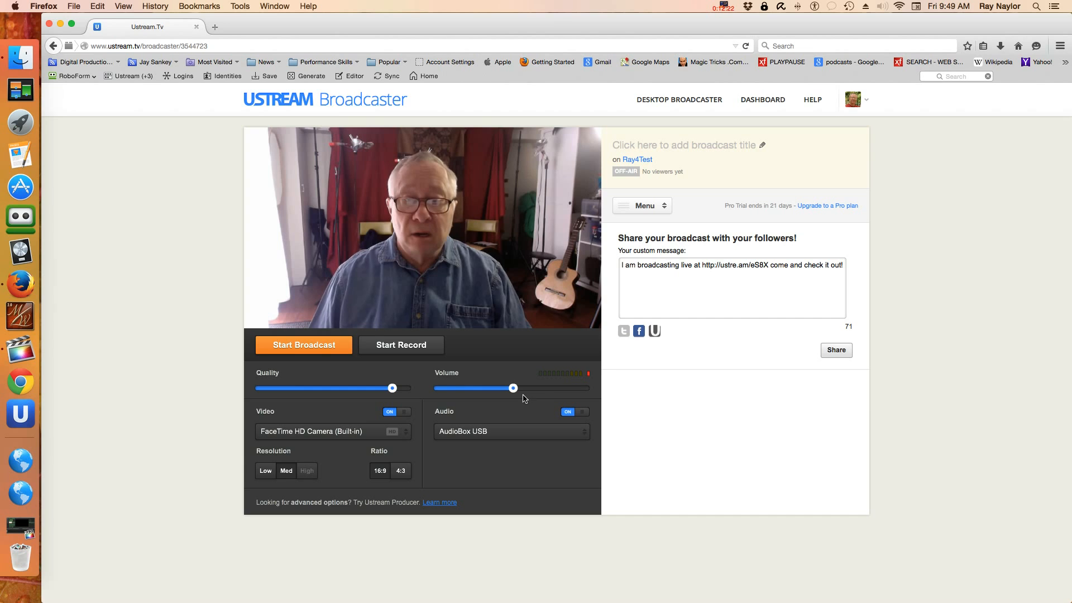
mouse_move(513, 389)
mouse_down()
mouse_move(497, 392)
mouse_move(508, 395)
mouse_up()
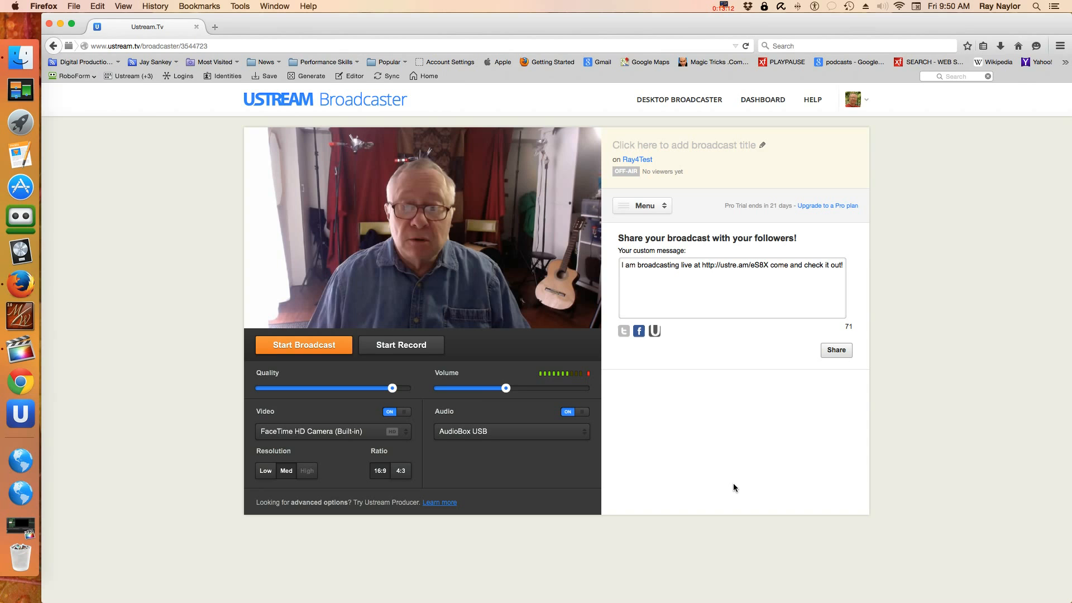
Step: Lower the volume a touch and dismiss the Twitter authorization without connecting
click(503, 389)
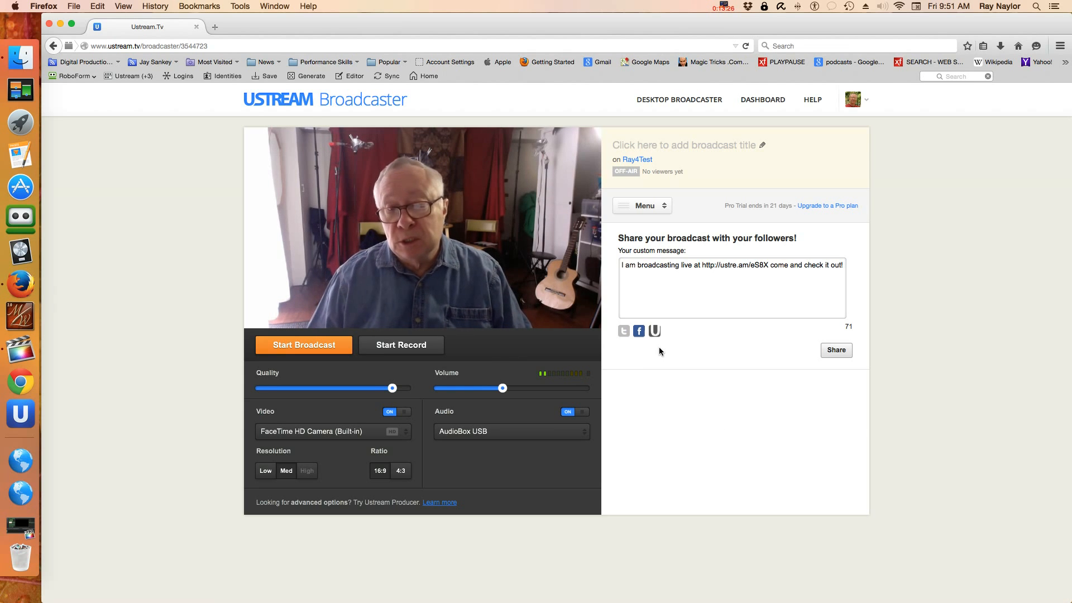
click(625, 332)
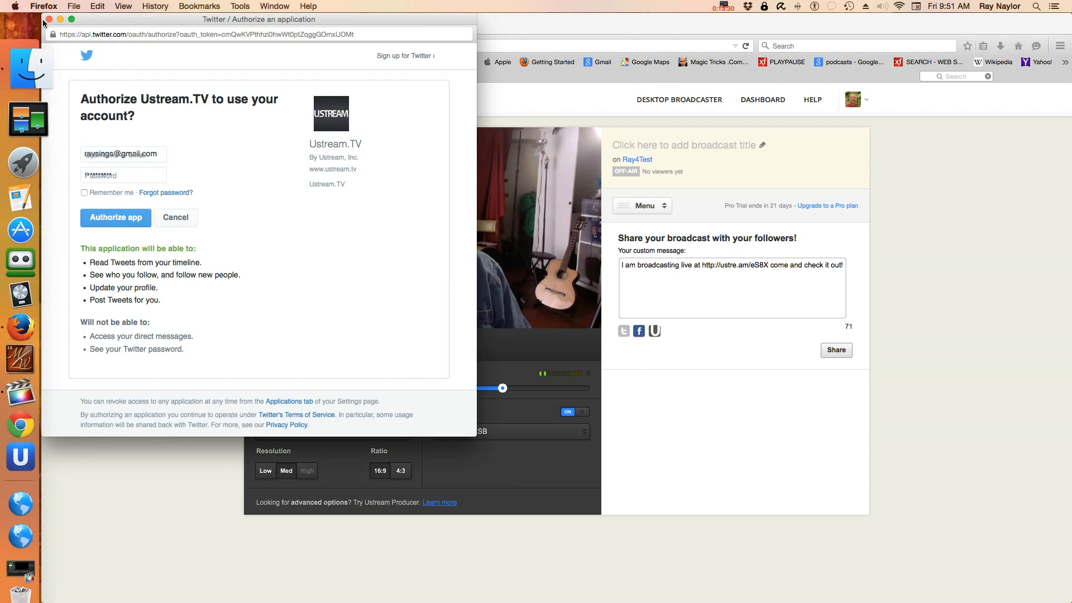
click(49, 20)
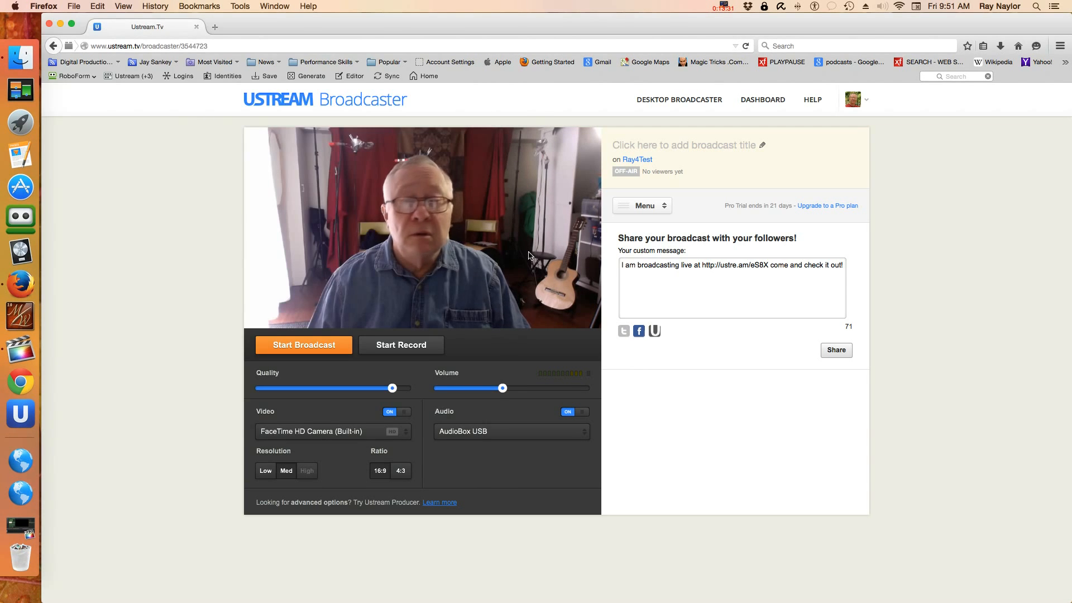
Step: Turn on Facebook sharing, toggle Ustream sharing on and back off, and show the side-panel features
click(638, 333)
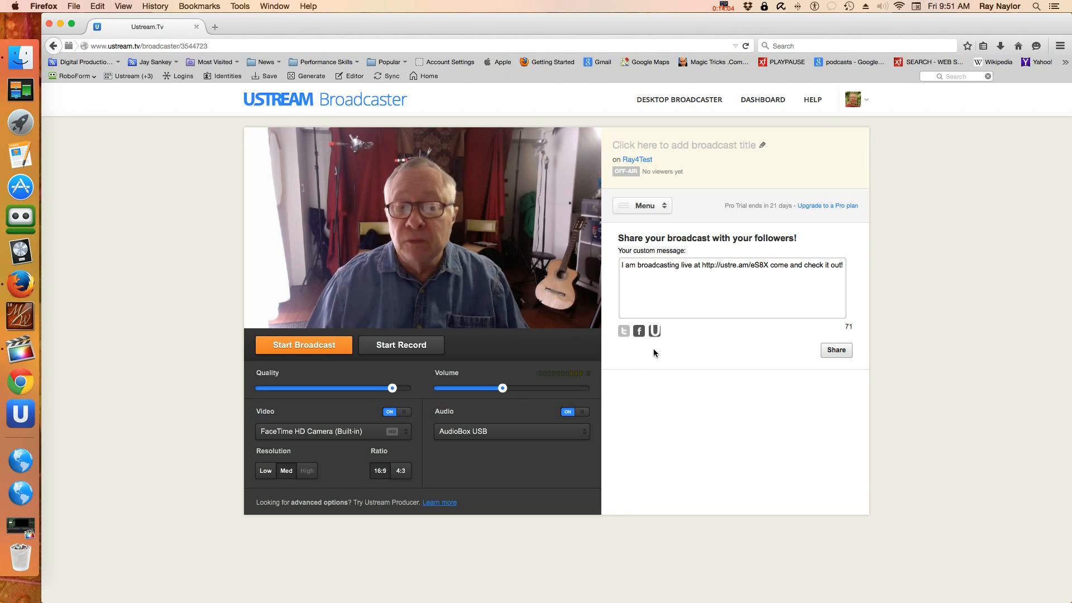
click(657, 331)
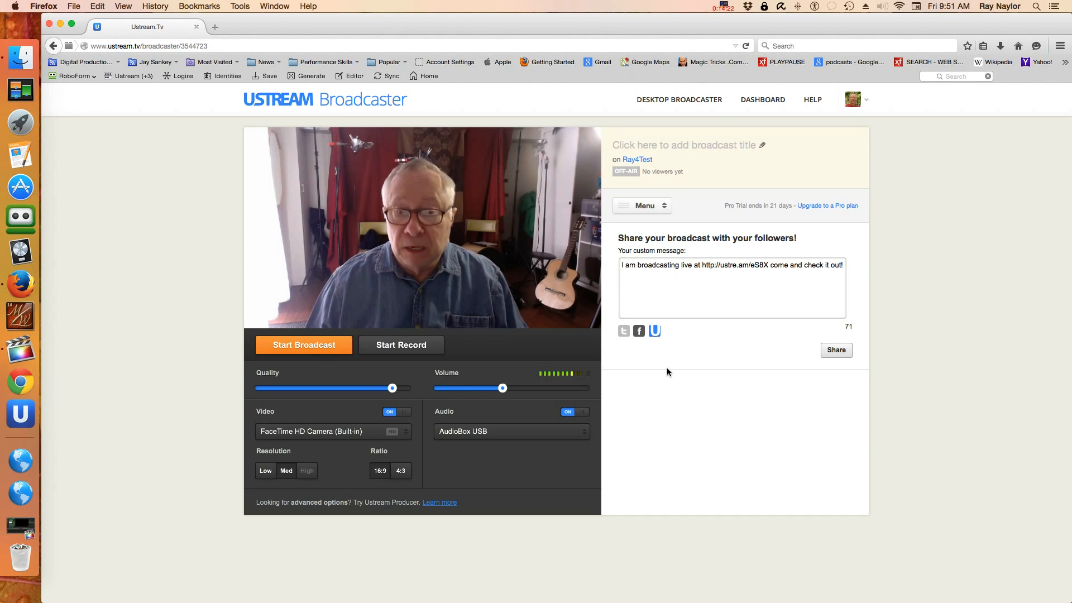
click(655, 331)
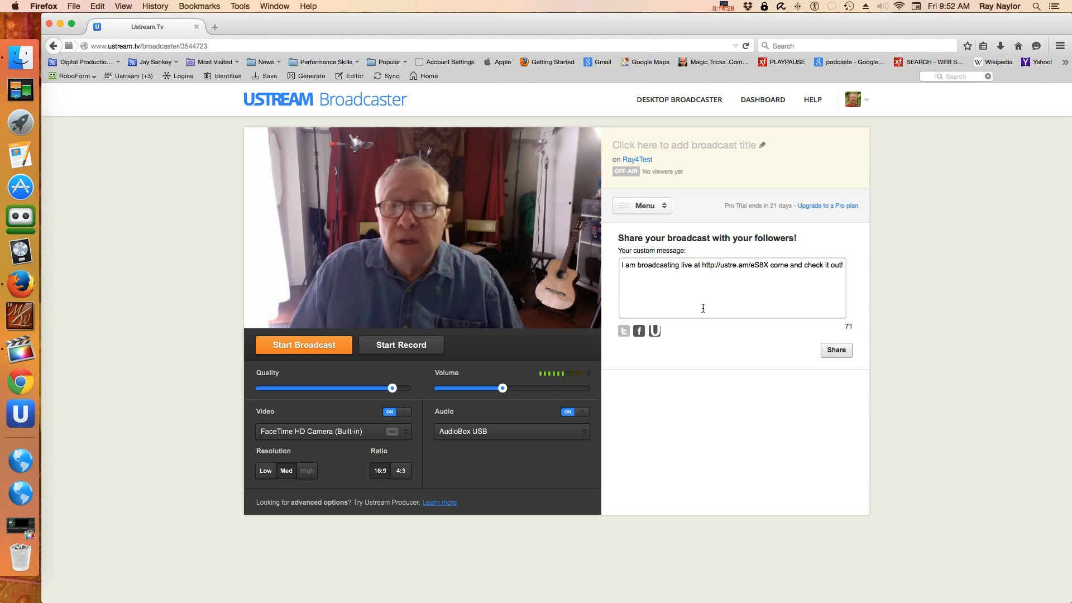
click(664, 211)
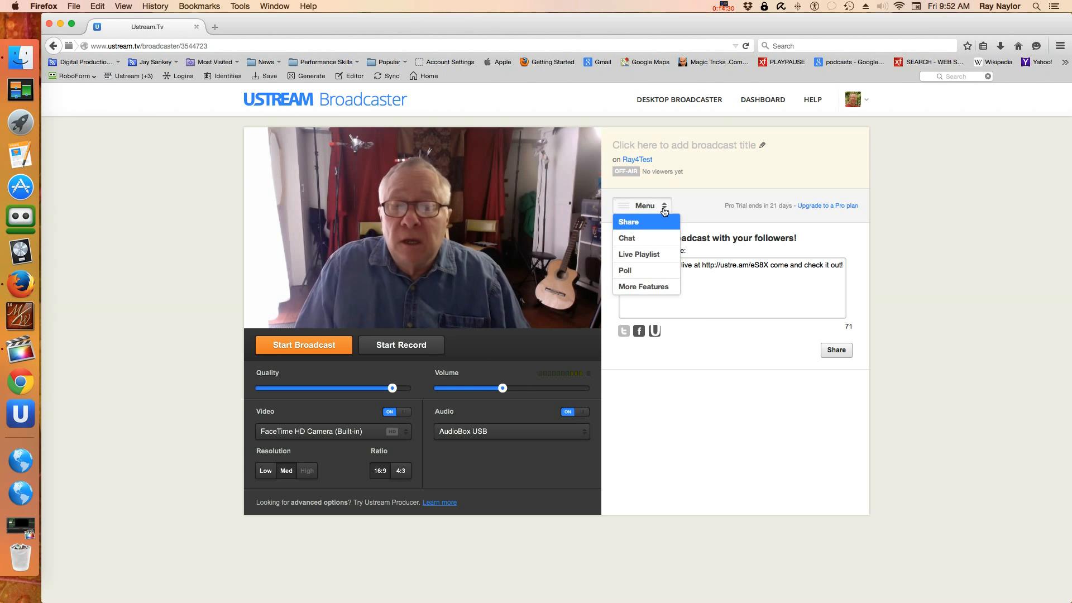
Step: Switch the Broadcaster side panel to the Chat tab showing the channel's welcome message
click(627, 239)
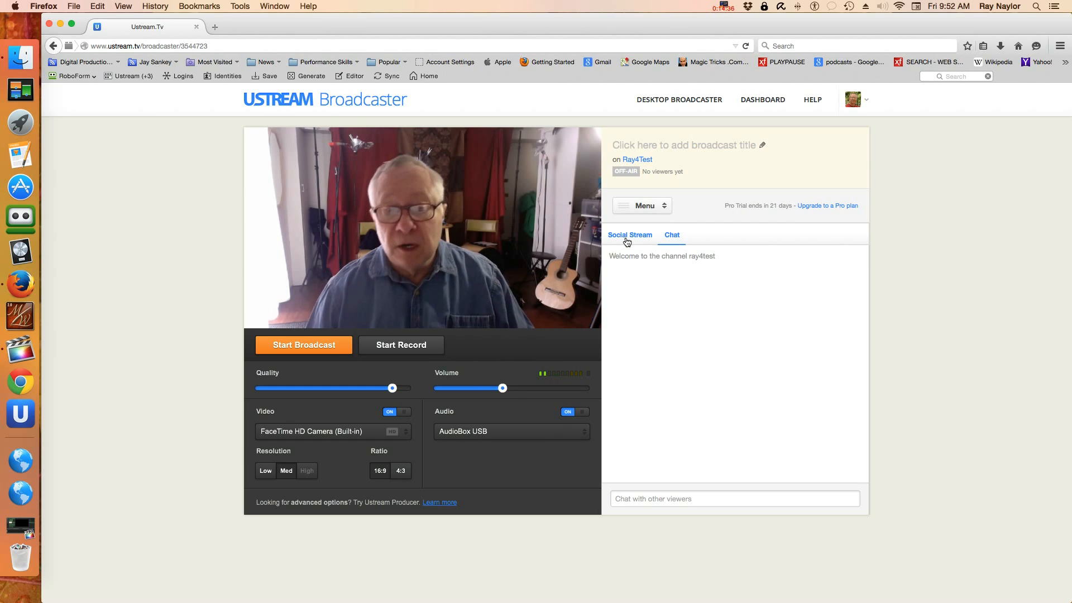
mouse_move(688, 350)
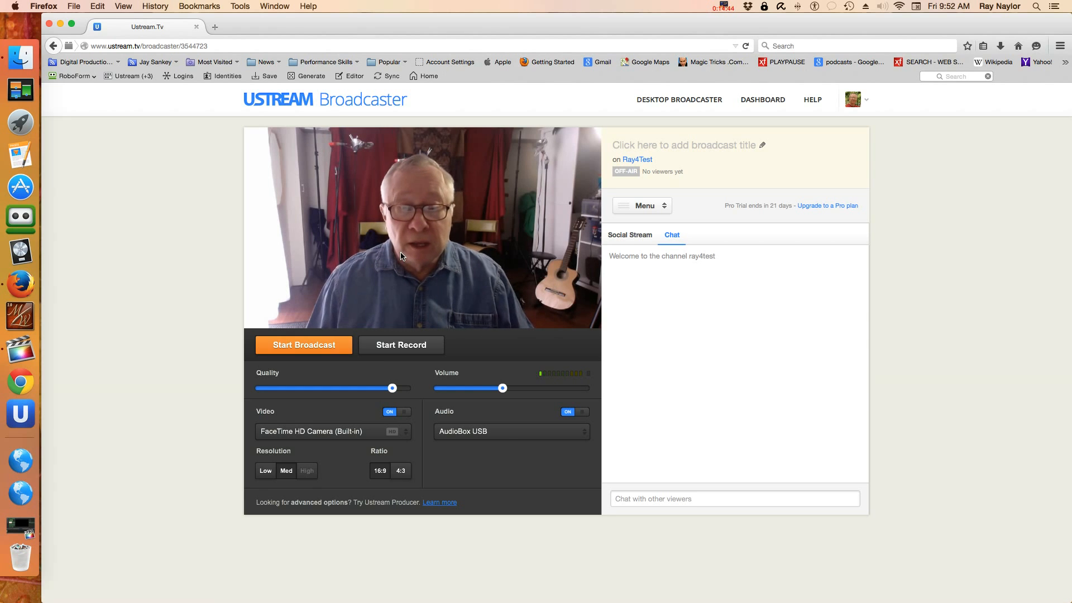
mouse_move(694, 431)
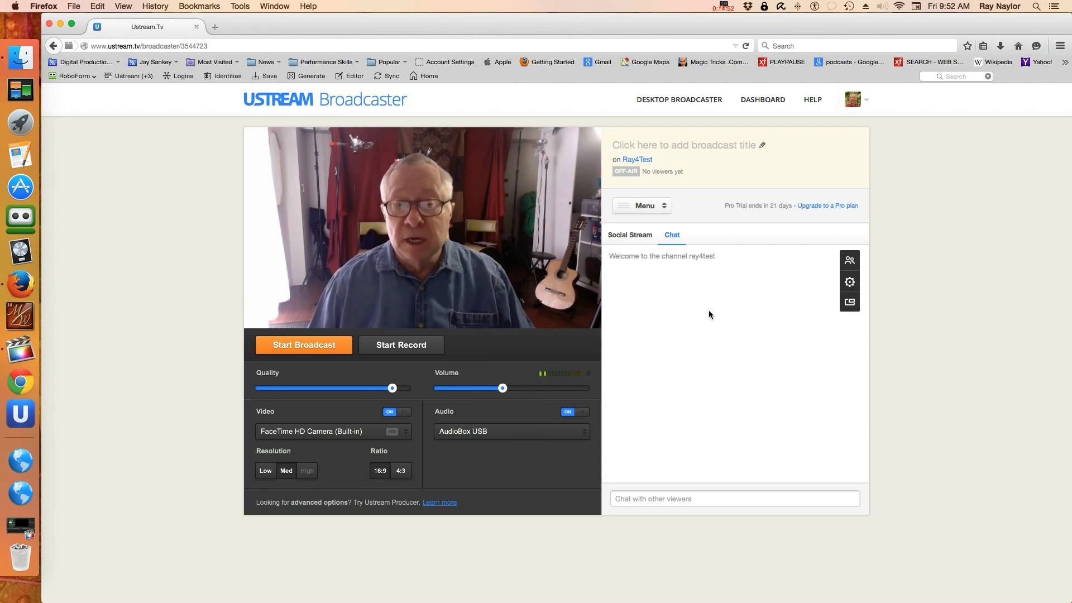
click(667, 206)
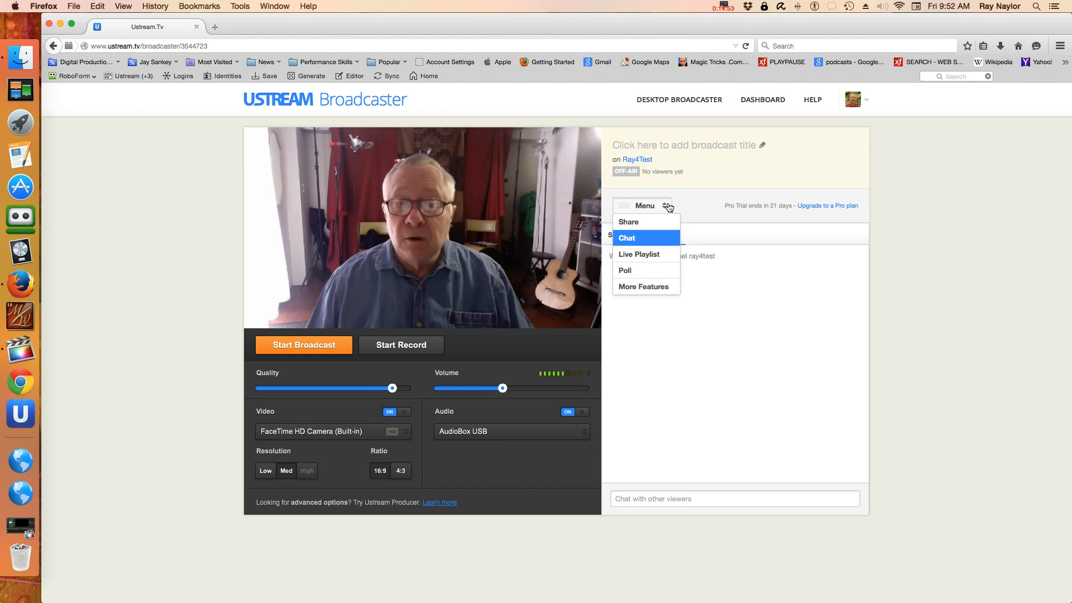
Step: Pick Poll from the side-panel menu to bring up the Create a new poll form
click(642, 272)
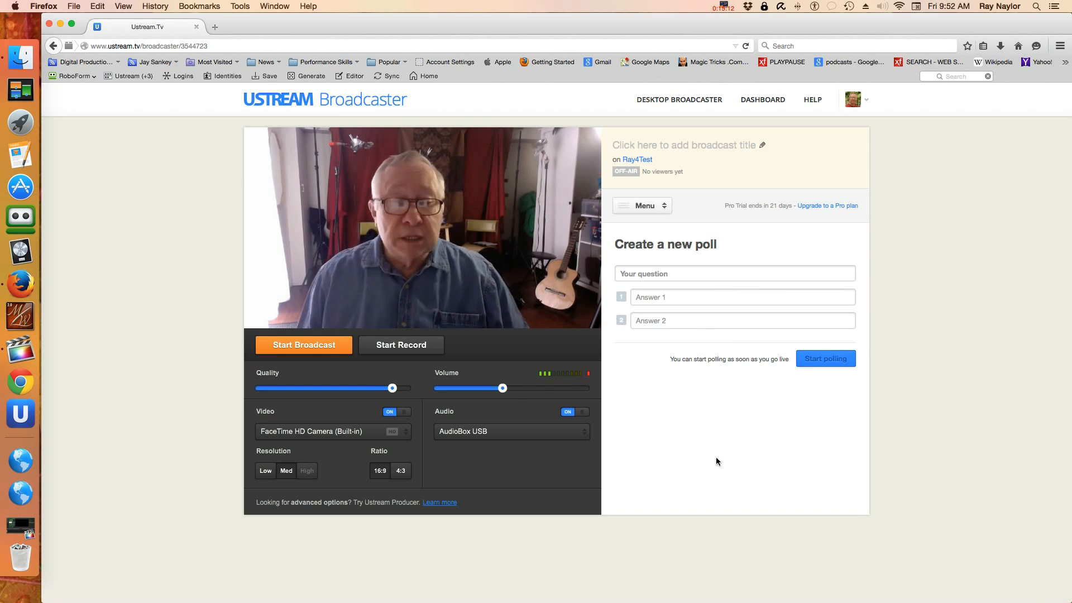
Step: Go live, start recording the broadcast, then take the channel back off air
click(321, 349)
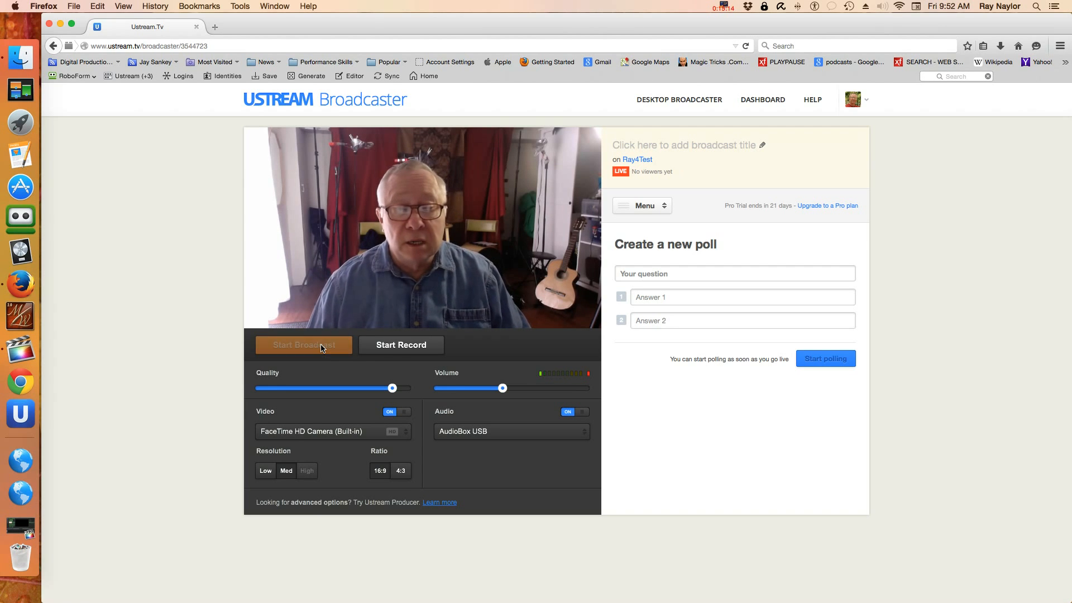
click(393, 351)
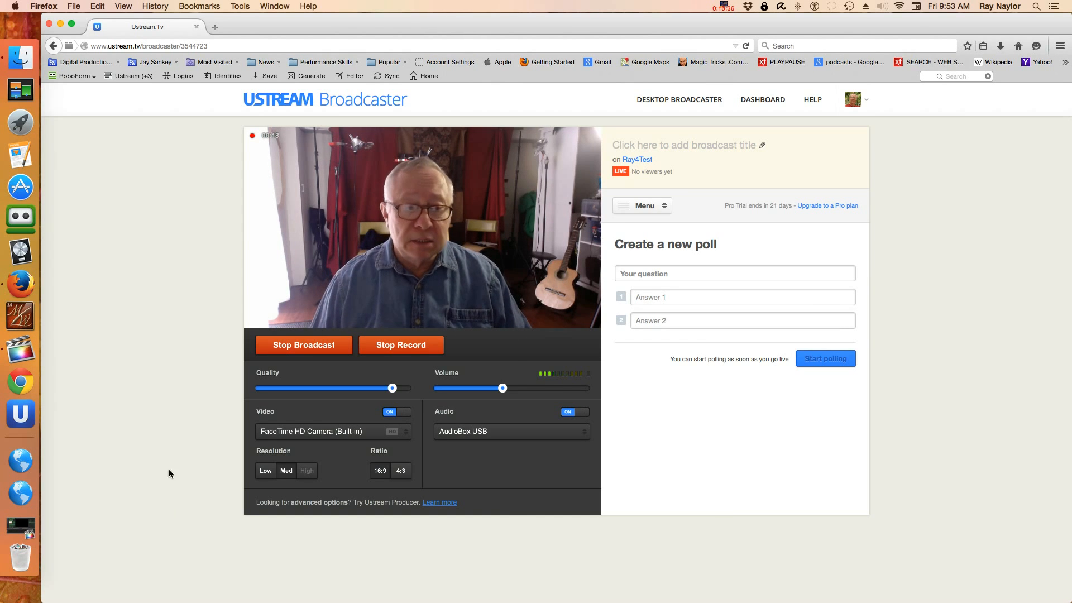
click(300, 346)
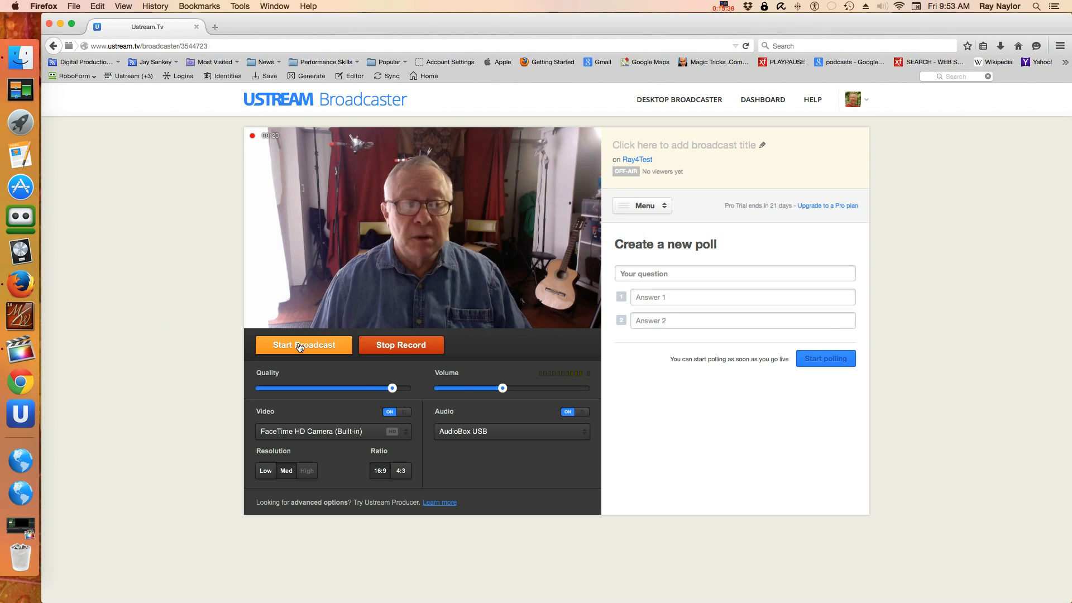
Step: Stop recording and enter 'title' as the recording's video title
click(408, 346)
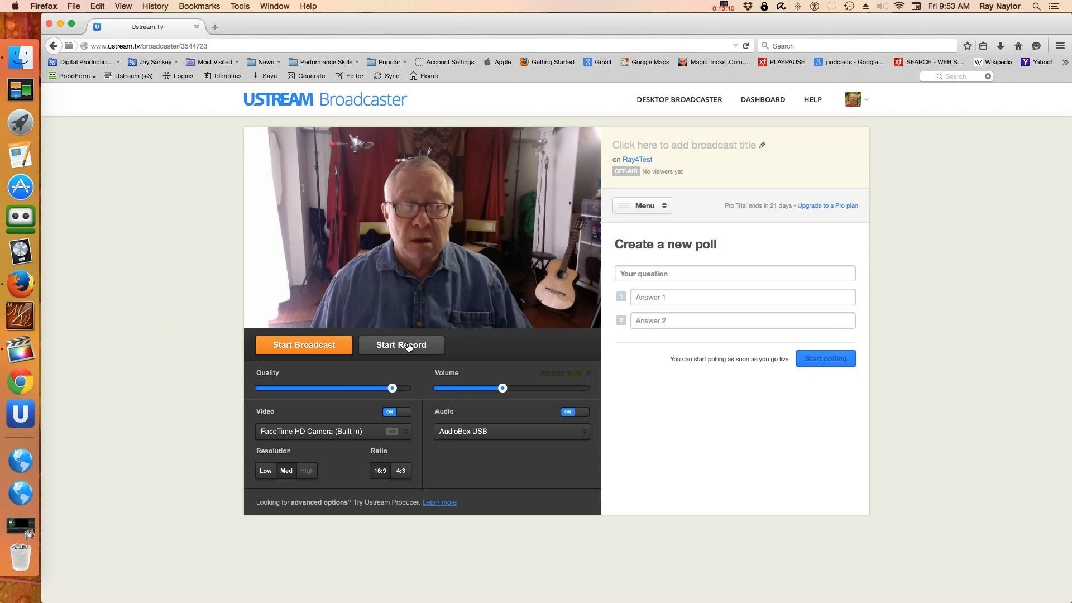
click(419, 371)
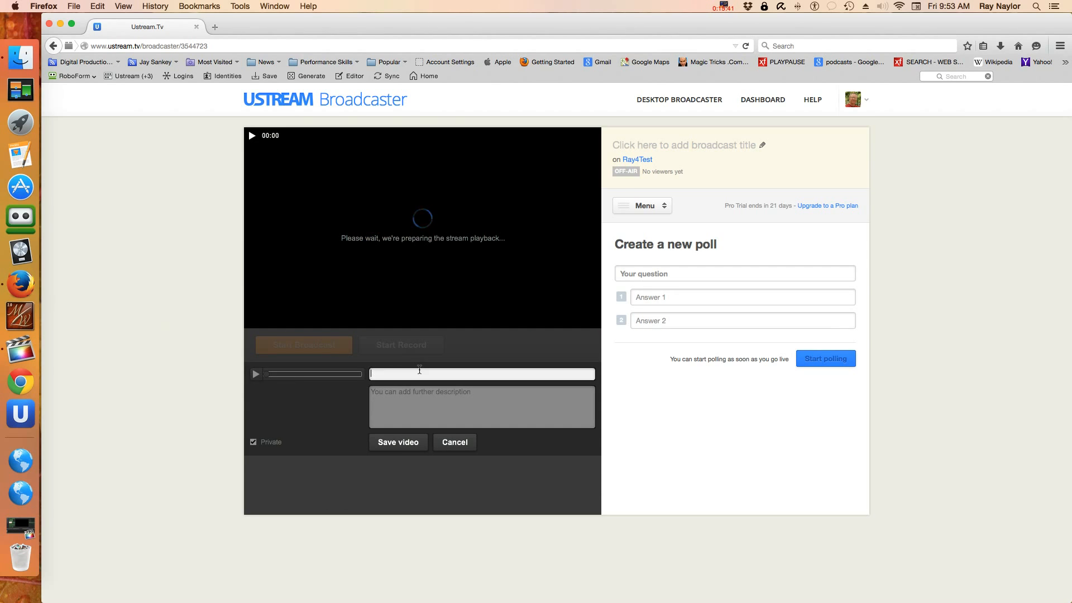
text(tutke)
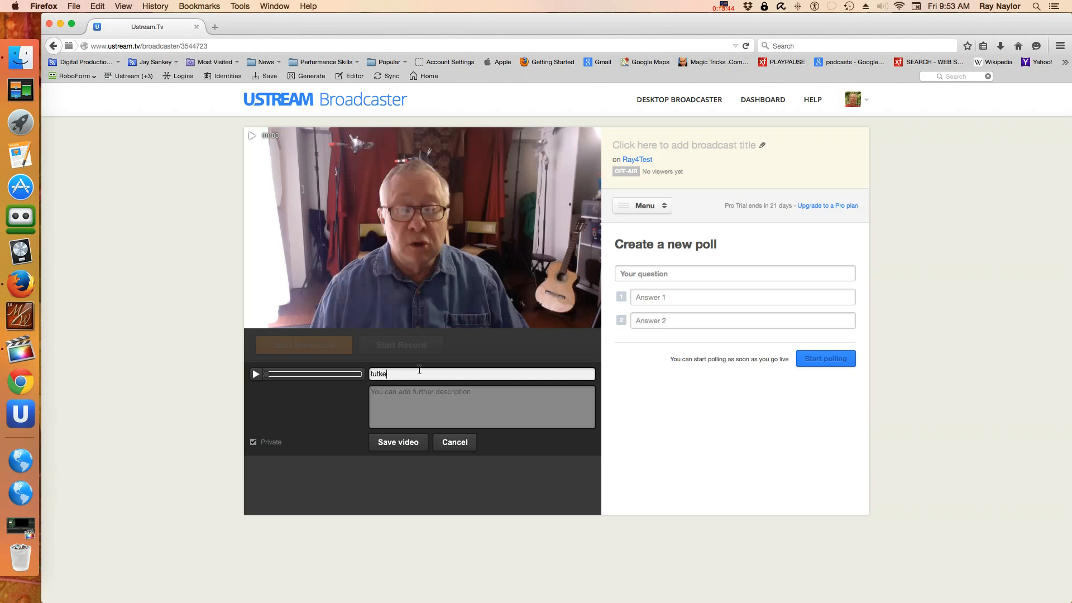
key(BackSpace)
text(==)
key(BackSpace)
key(BackSpace)
key(BackSpace)
text(tlw)
key(BackSpace)
key(BackSpace)
text(le)
Step: Add the description 'desc' and save the recording as a private video
click(419, 390)
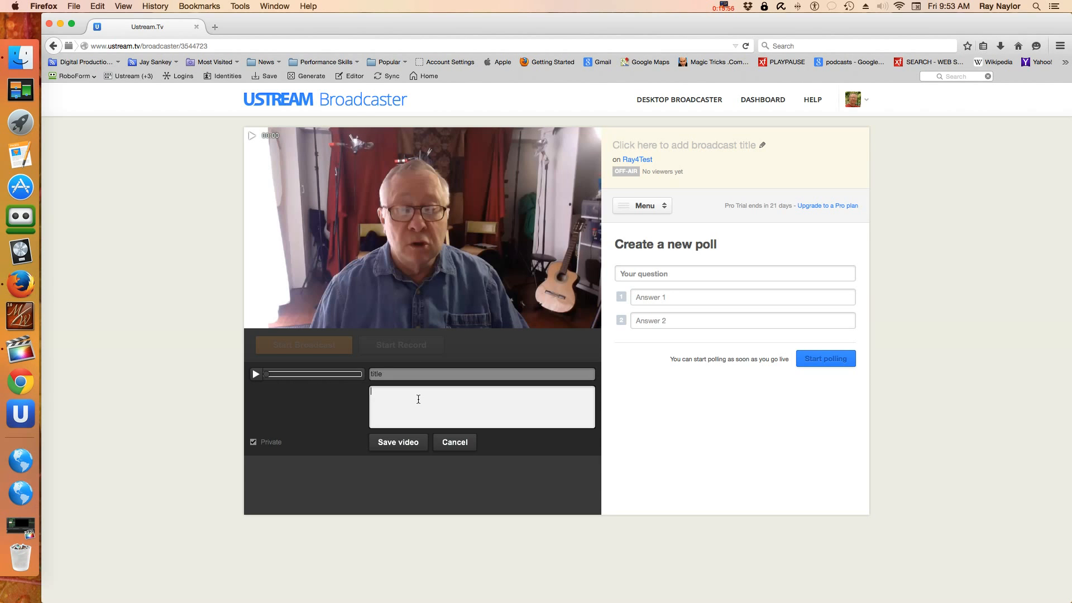
text(desc)
click(416, 442)
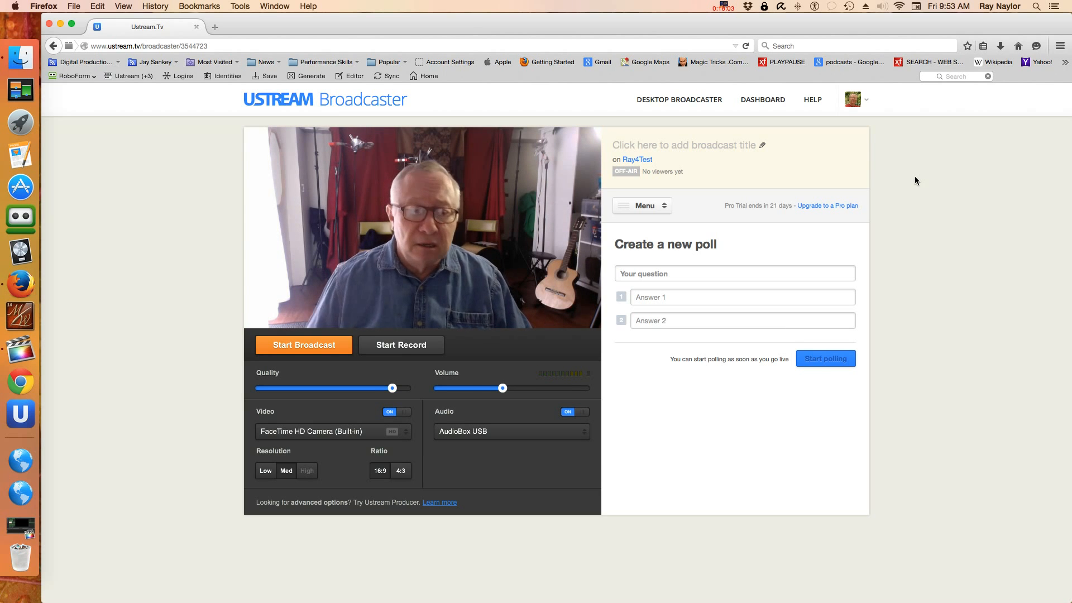
Step: Go through the account Dashboard and Channels to Ray4Test's Videos page
click(853, 100)
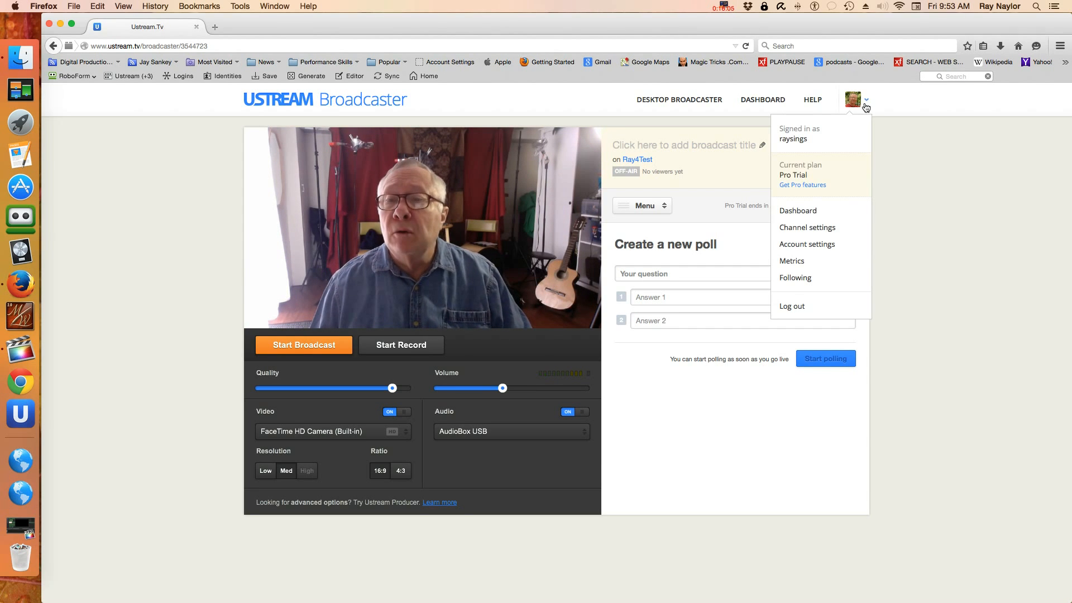
click(799, 211)
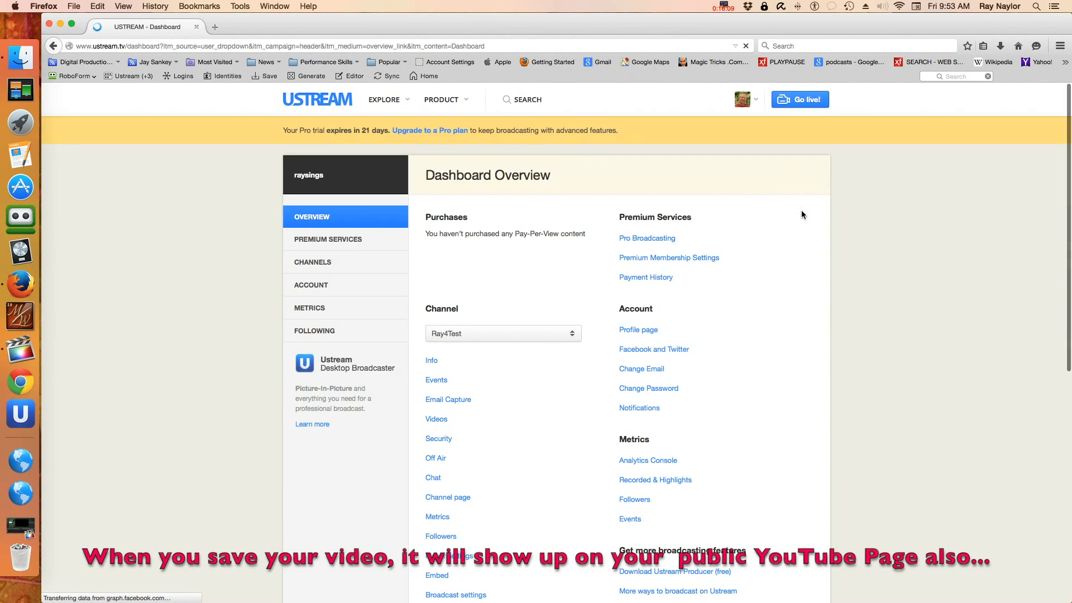
click(320, 263)
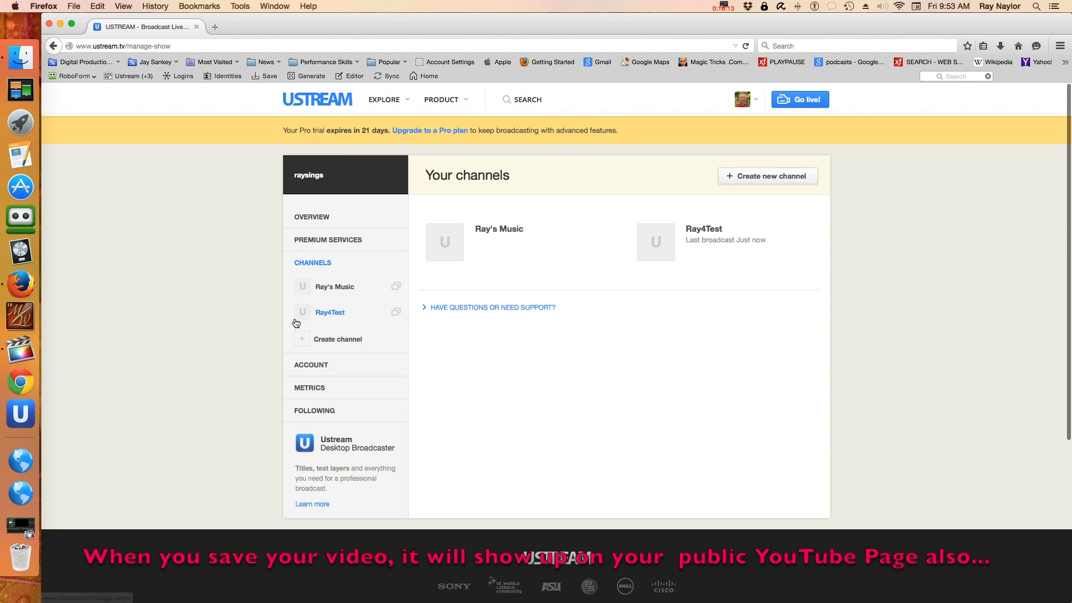
click(333, 313)
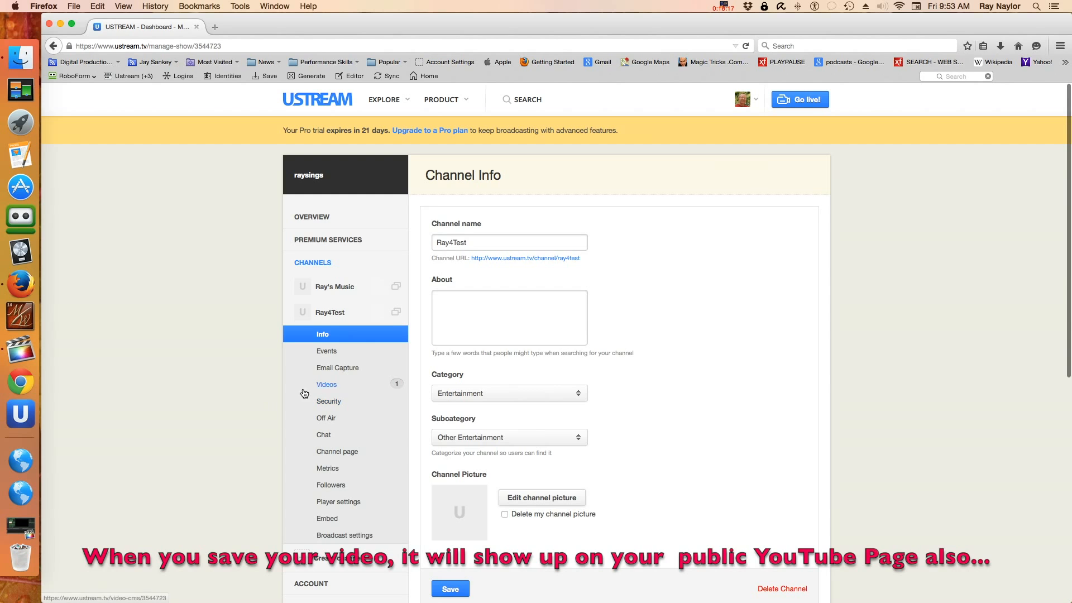
click(334, 385)
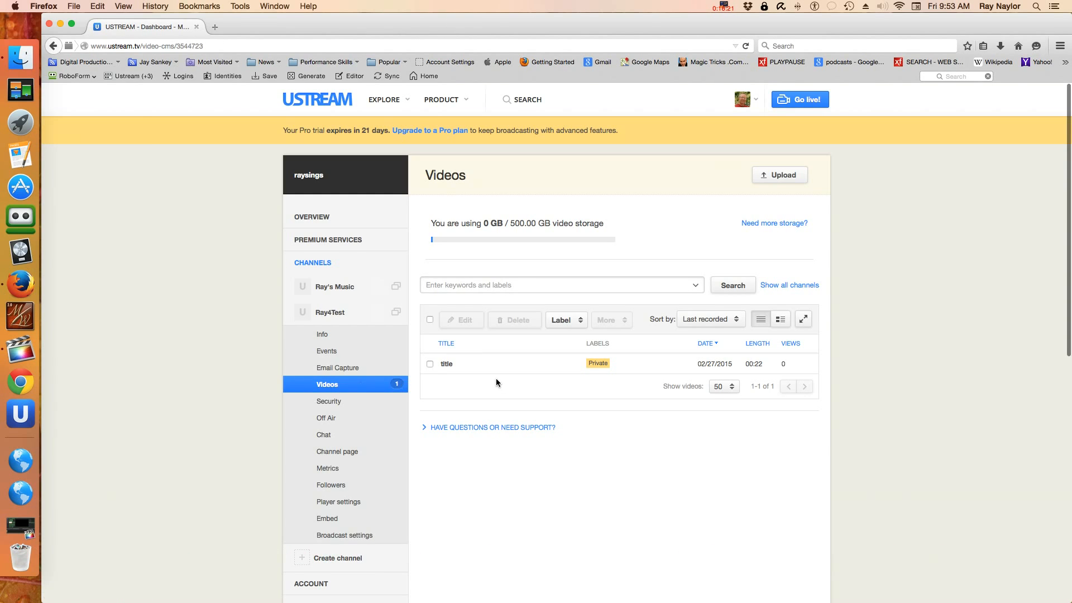
Step: Select the 'title' video, play its Preview from the row menu, then close it
click(430, 364)
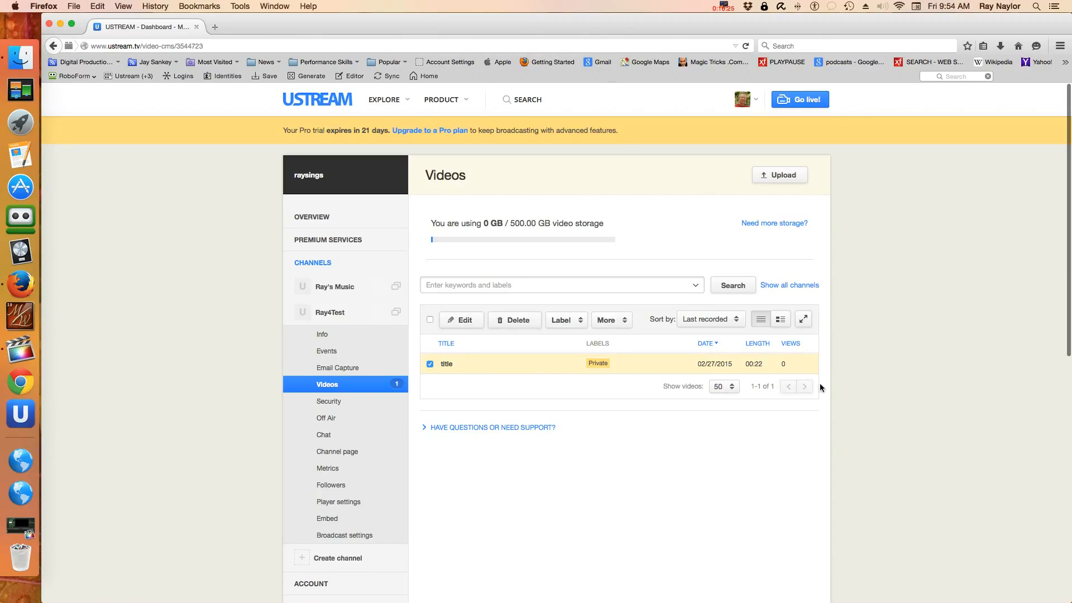
click(806, 365)
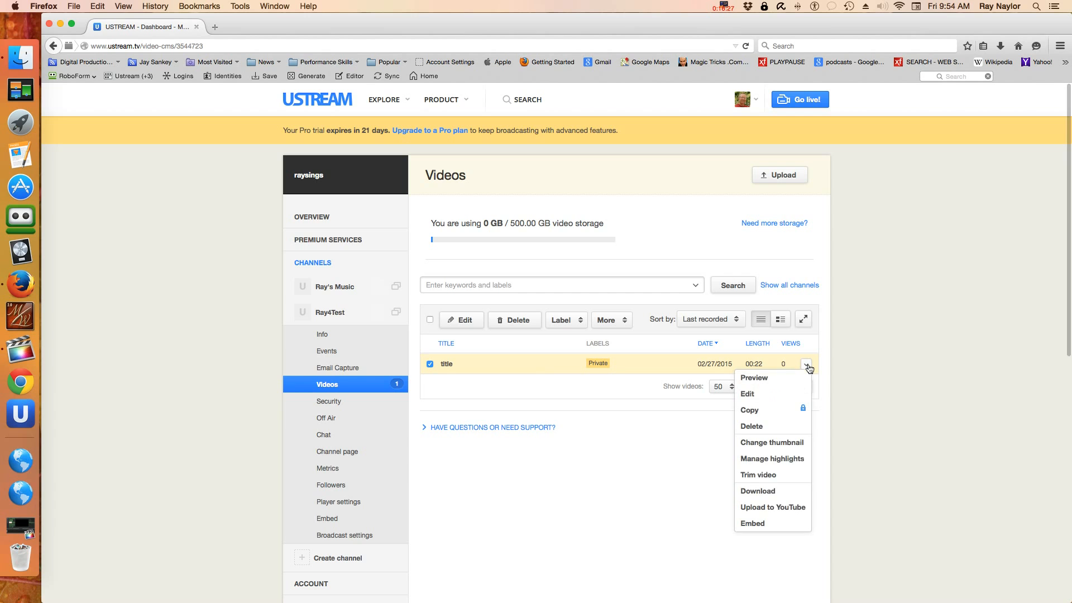
click(754, 382)
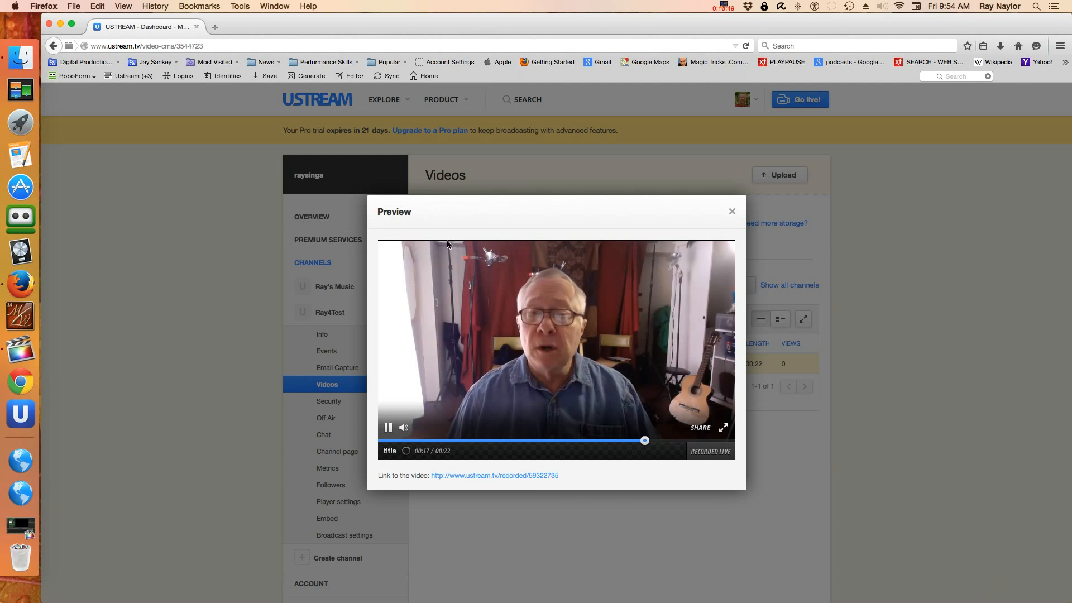
click(730, 213)
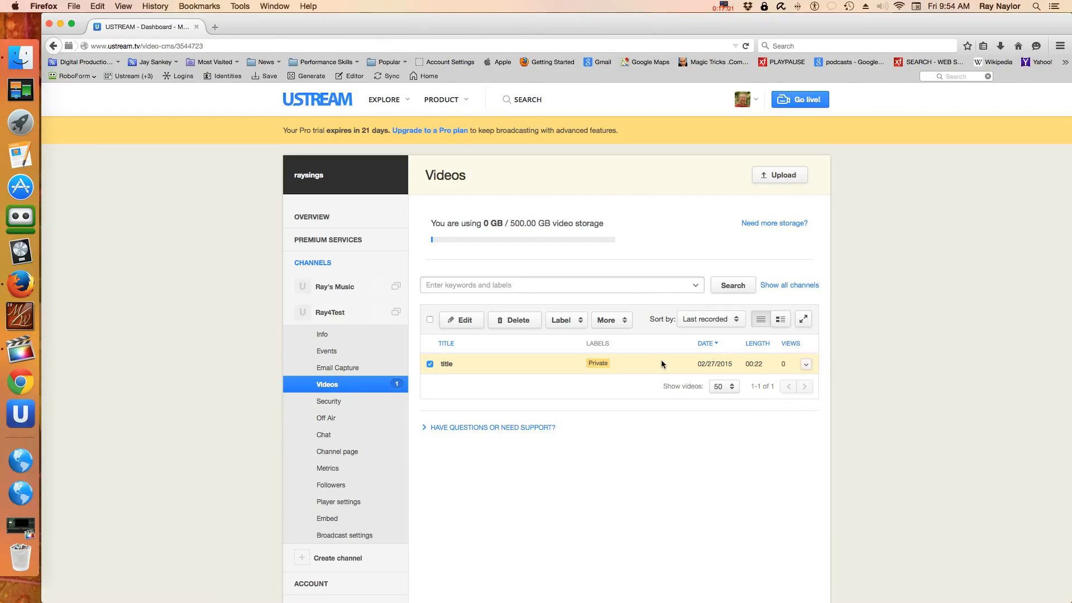
Step: Change the 'title' video's privacy setting to Public and save it
click(617, 327)
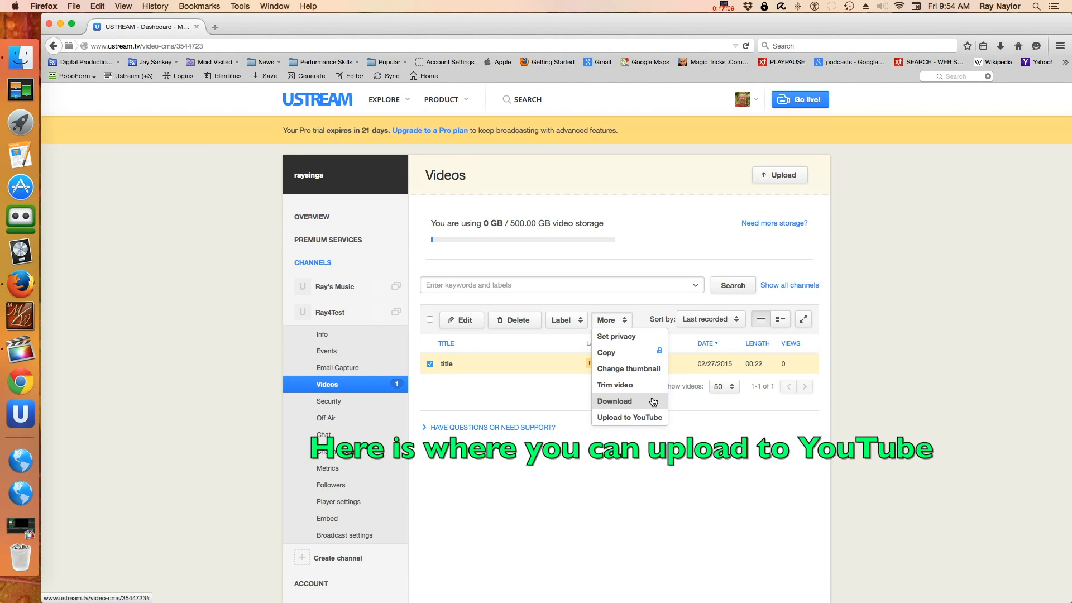
click(624, 340)
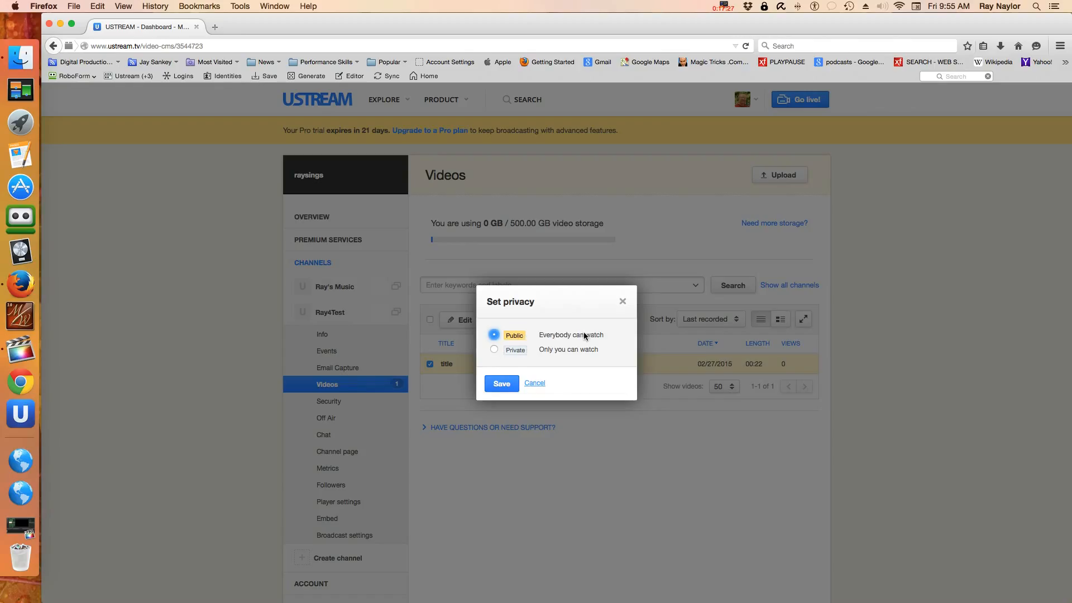
click(493, 350)
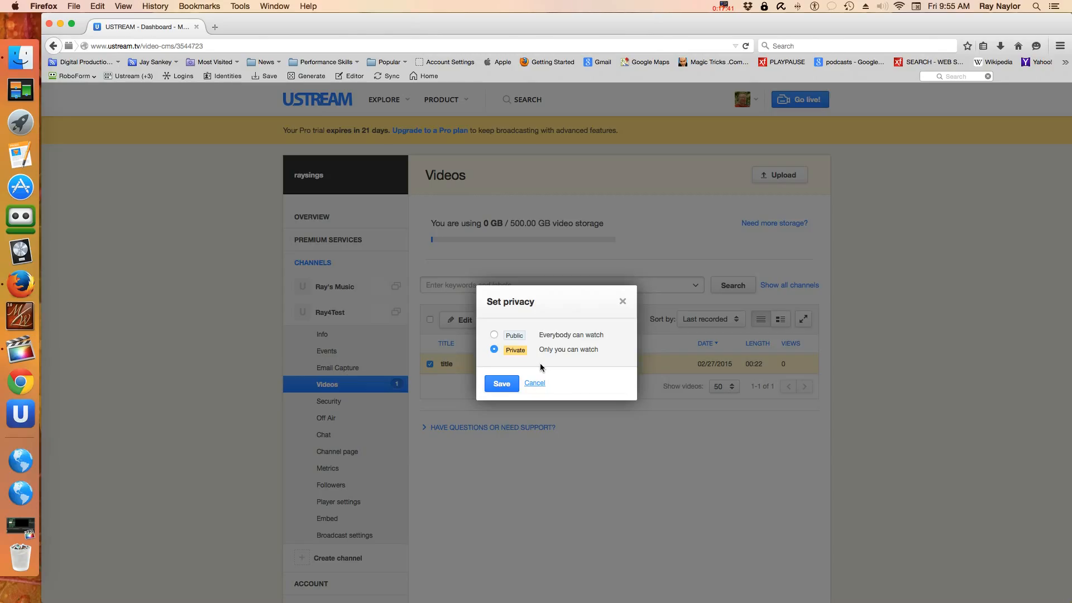
click(494, 335)
click(499, 381)
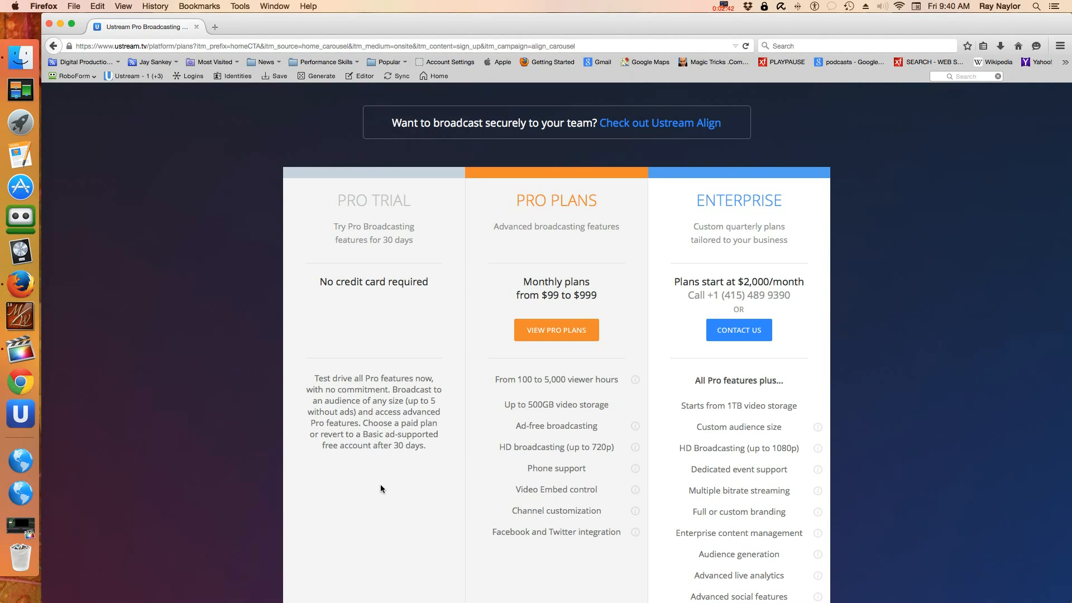
Step: Browse the Pro Trial, Pro Plans ($99–$999/month) and Enterprise pricing, then open Ray4Test's Analytics Console
scroll(407, 453, down, 5)
scroll(407, 453, up, 6)
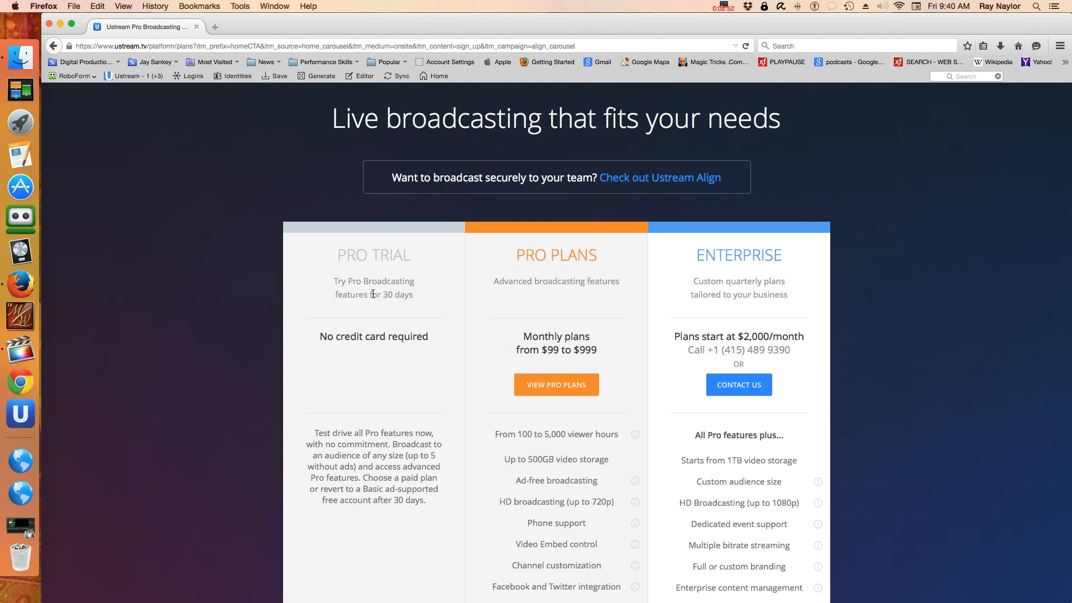
double_click(372, 254)
click(388, 456)
scroll(397, 567, down, 5)
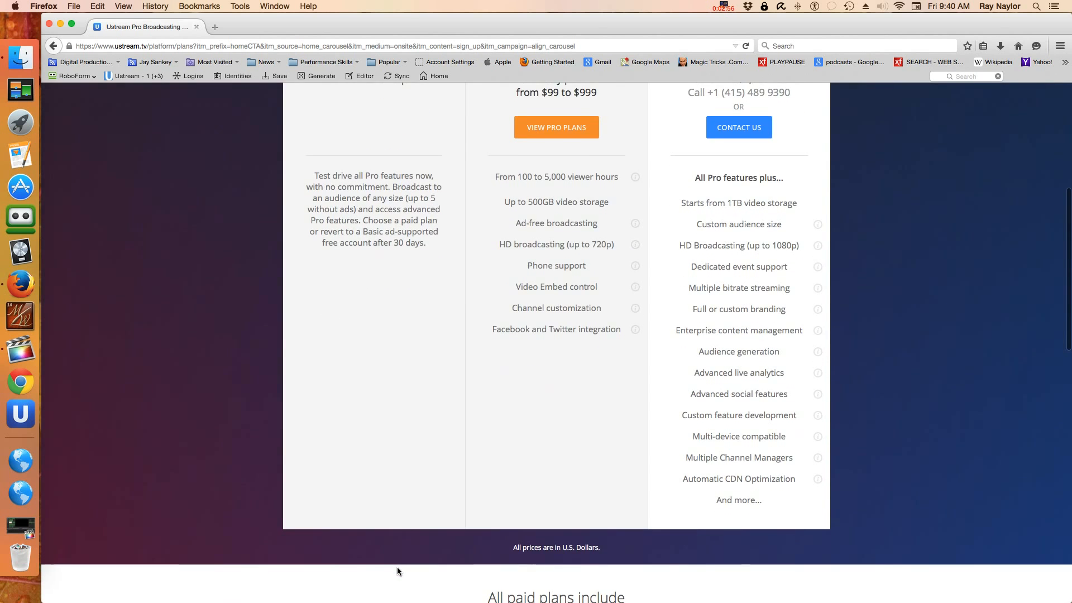
scroll(397, 567, down, 2)
scroll(397, 568, up, 7)
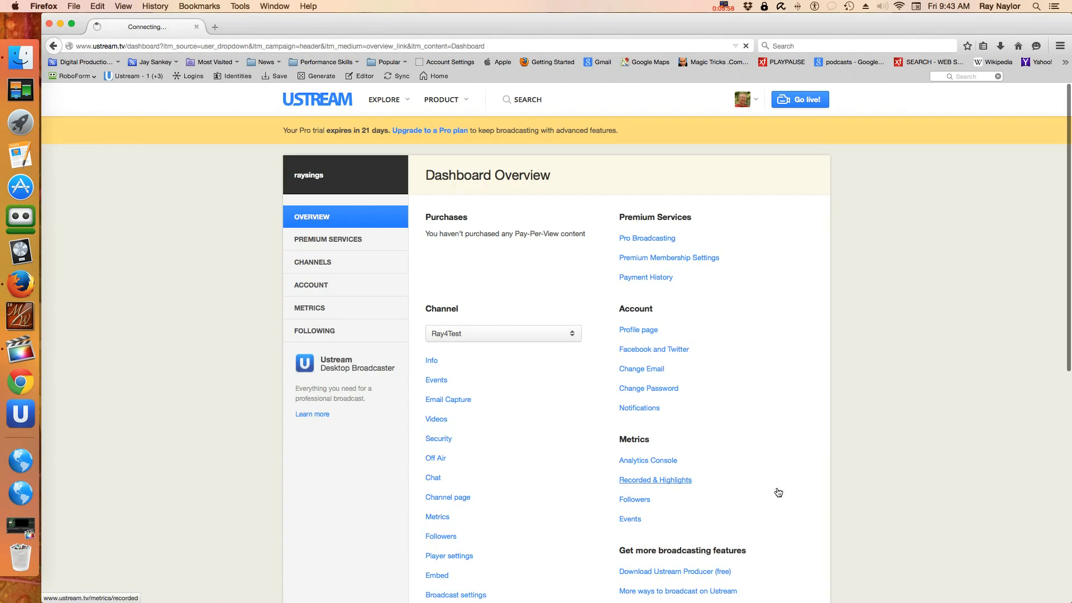
click(775, 490)
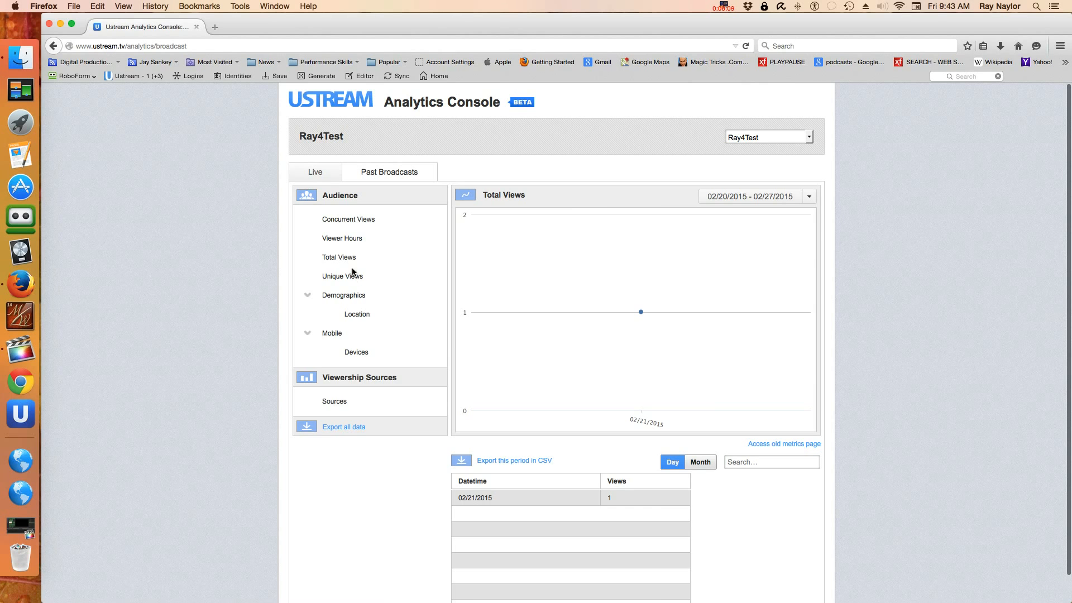
Step: View Ray4Test's Viewer Hours stats, then choose Private in the 'title' video's Set privacy dialog
click(346, 240)
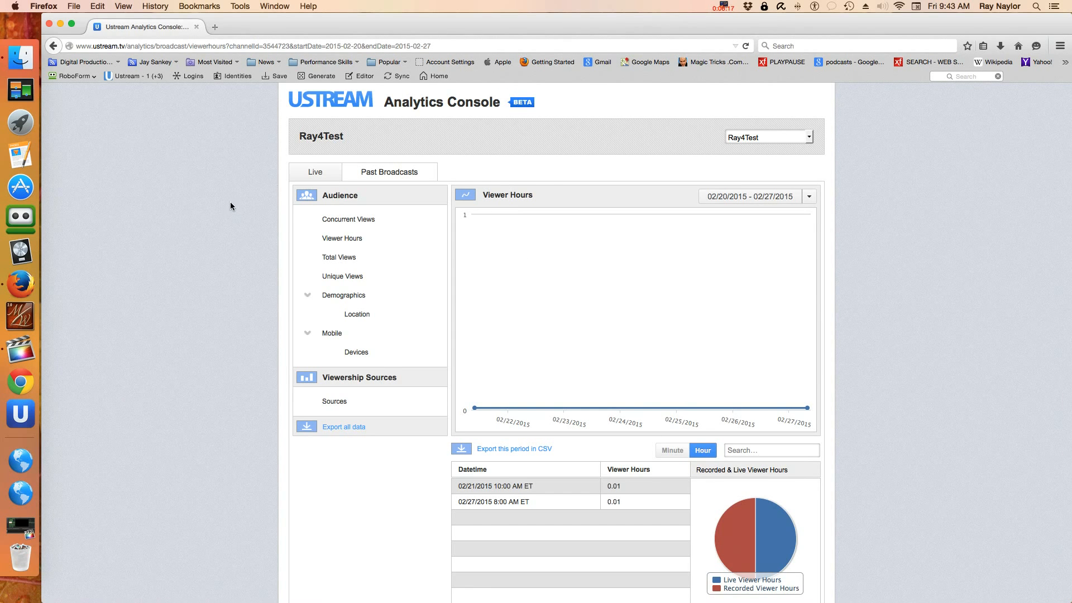
click(336, 101)
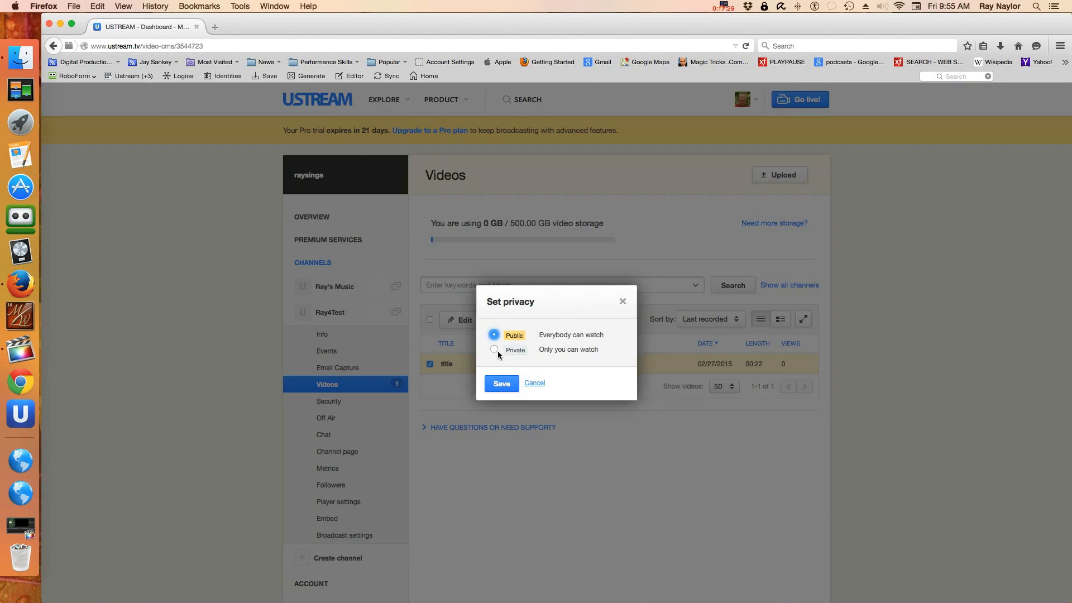
click(494, 350)
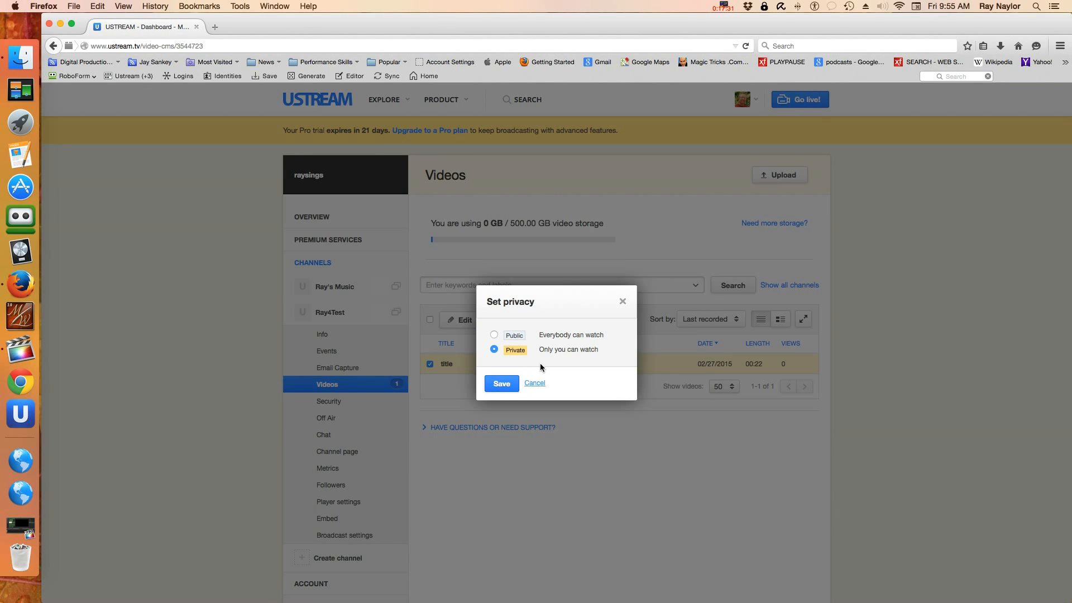